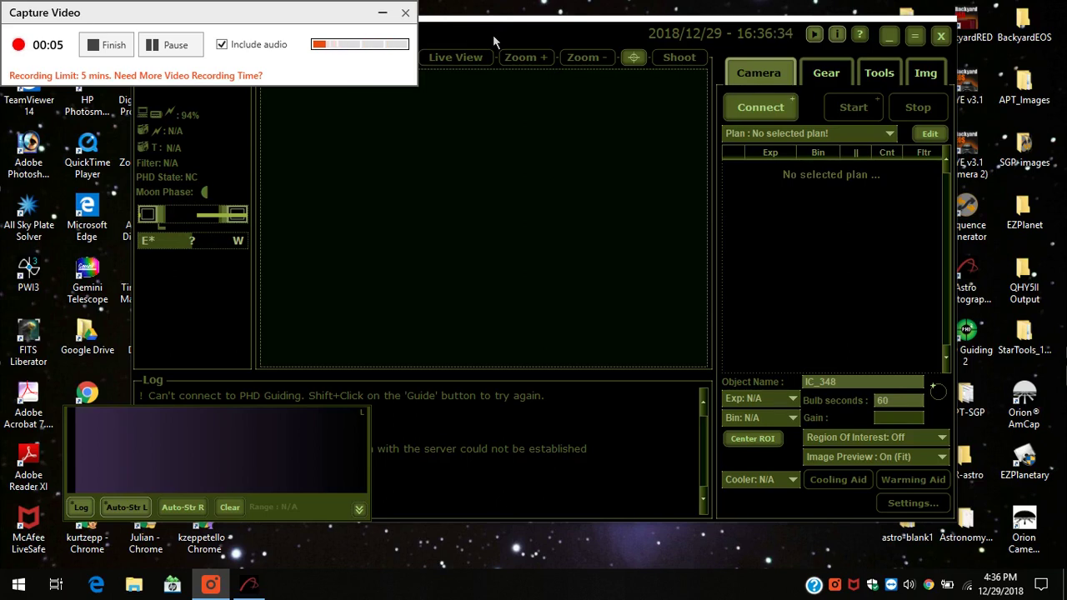
- Load the IC348 Ha plan (20 × 180 s Ha) and open it in the plan editor
drag(492, 34, 500, 35)
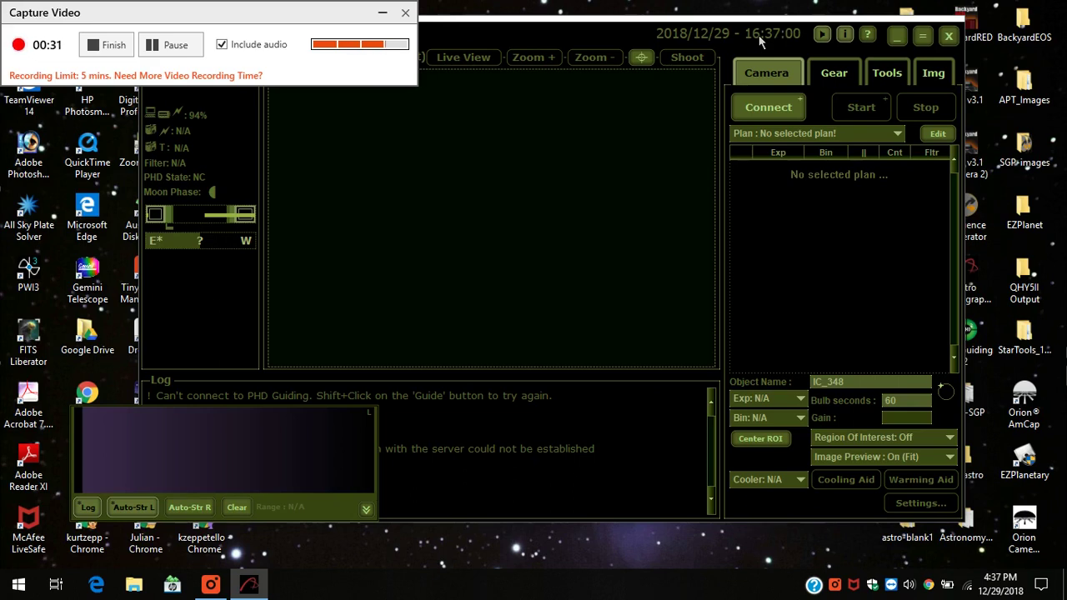
drag(759, 38, 771, 39)
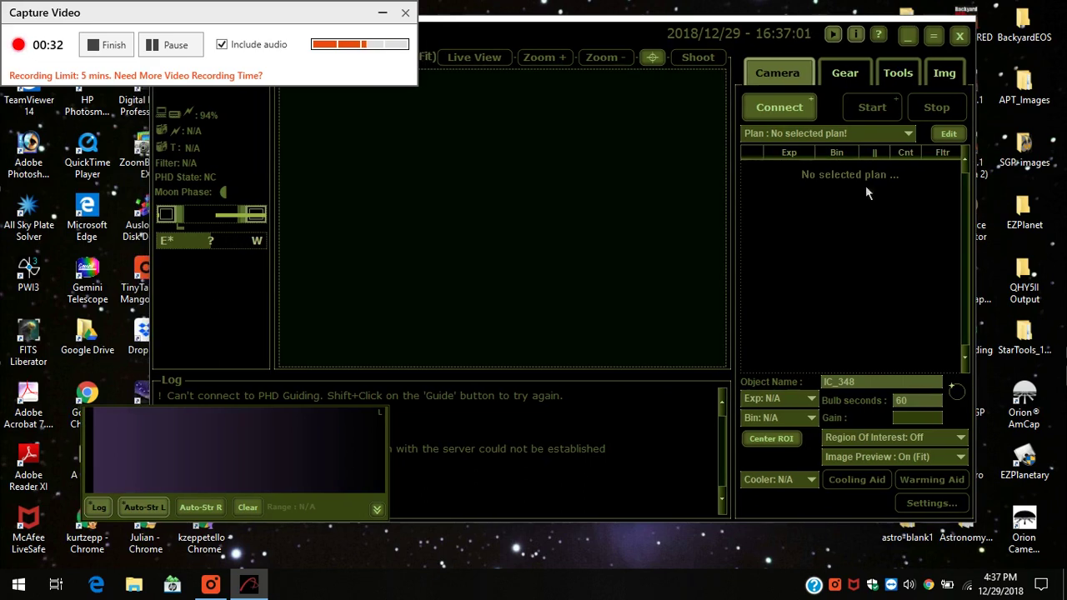
click(796, 108)
click(883, 136)
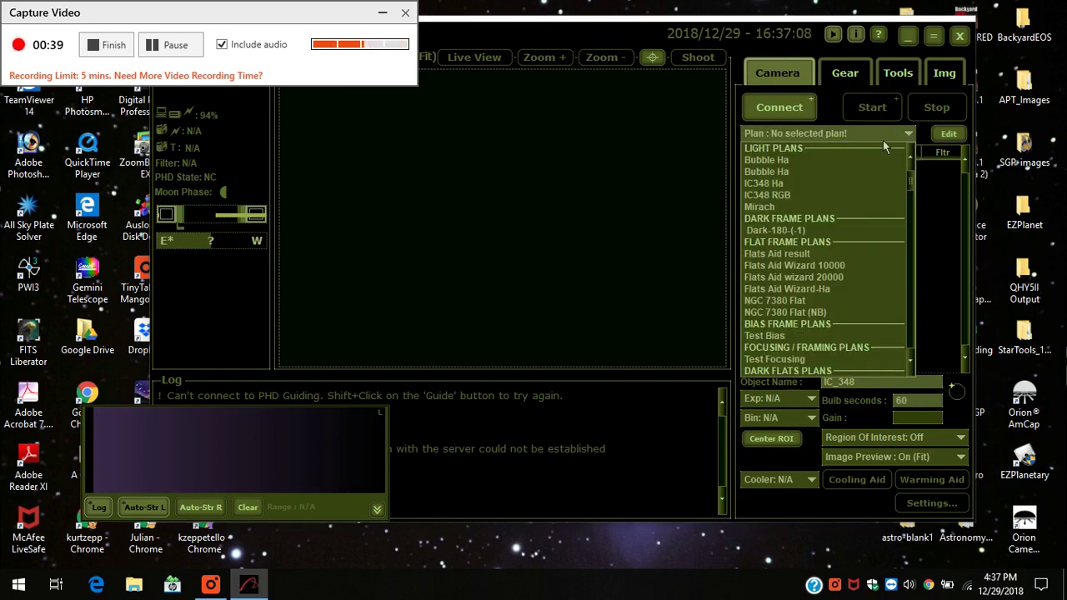
click(779, 184)
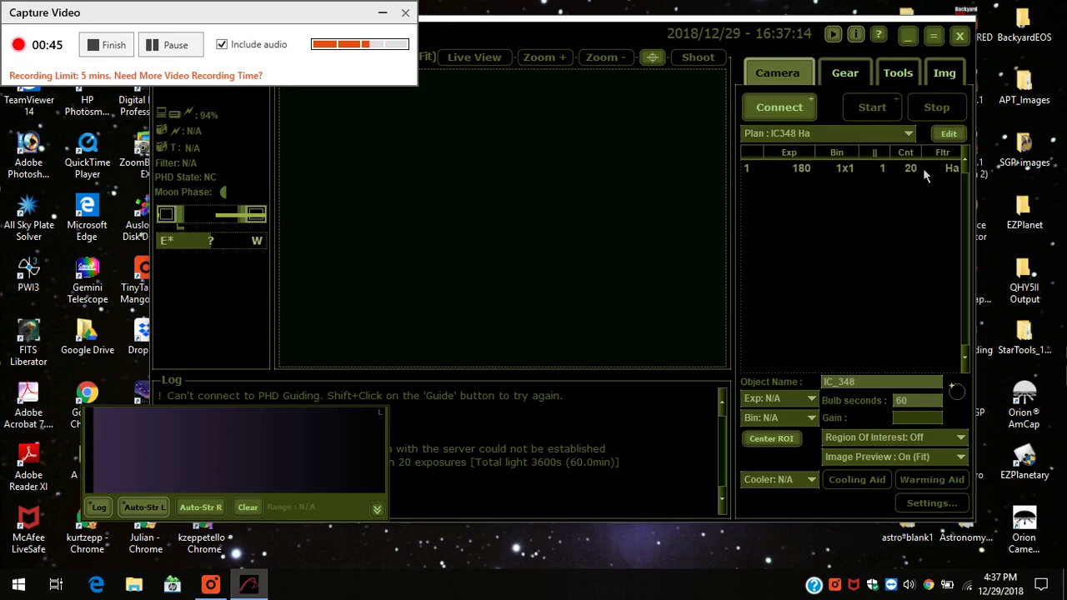
click(948, 133)
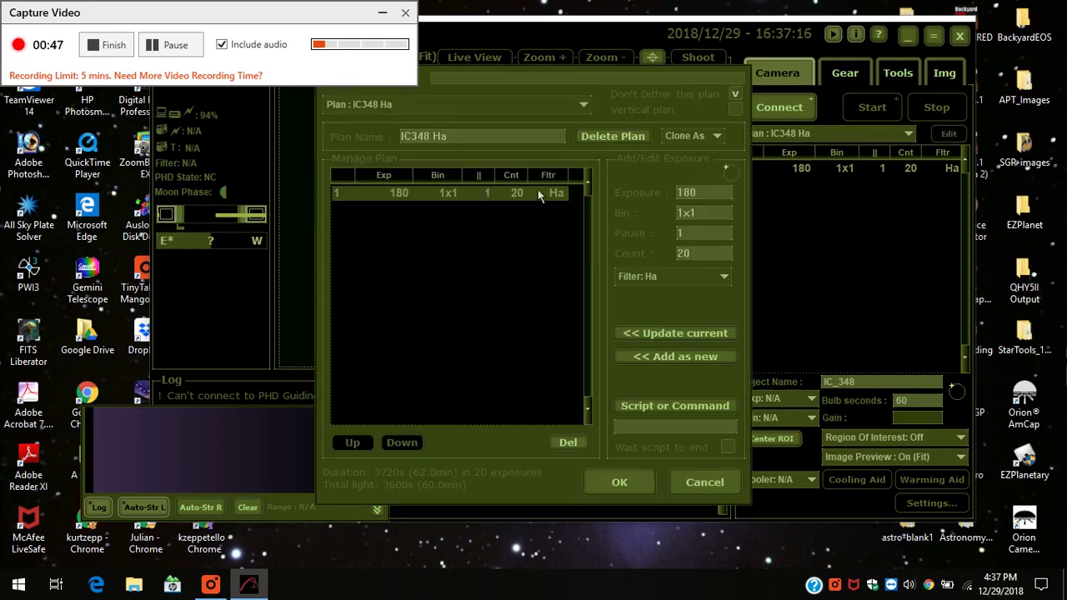
- Rename the plan to IC348 L, change 180 s to 90 s and 20 frames to 40, and save
key(BackSpace)
key(BackSpace)
text(L)
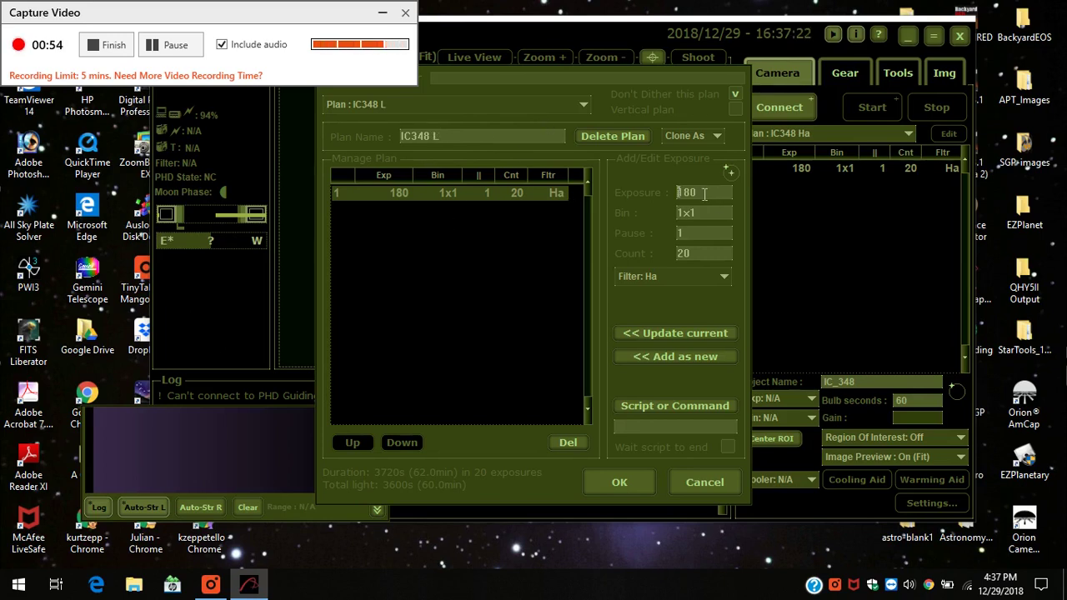
drag(699, 192, 655, 193)
text(90)
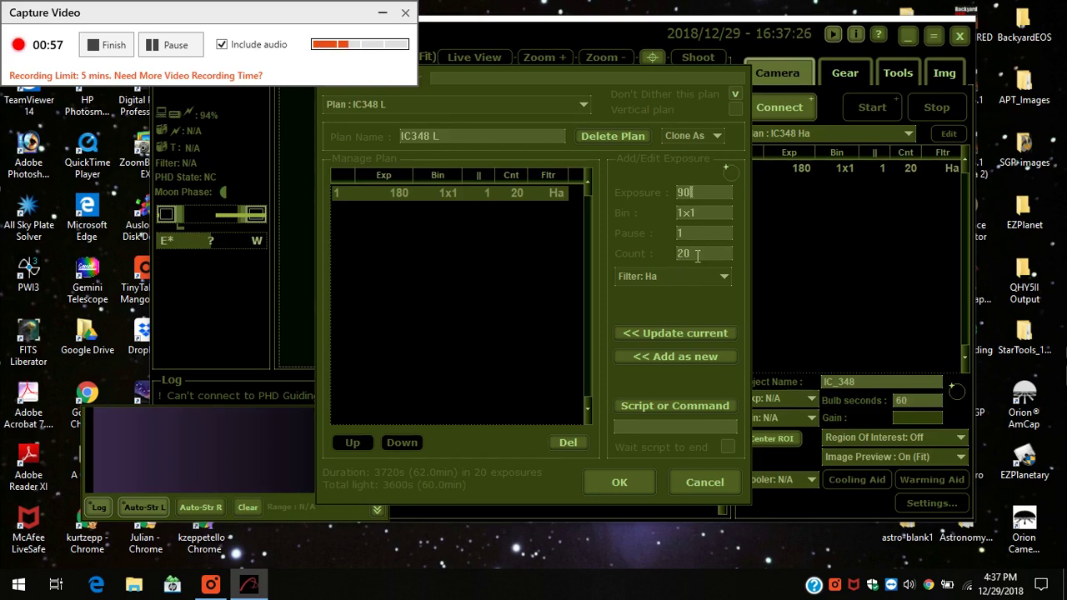
drag(697, 253, 648, 255)
text(40)
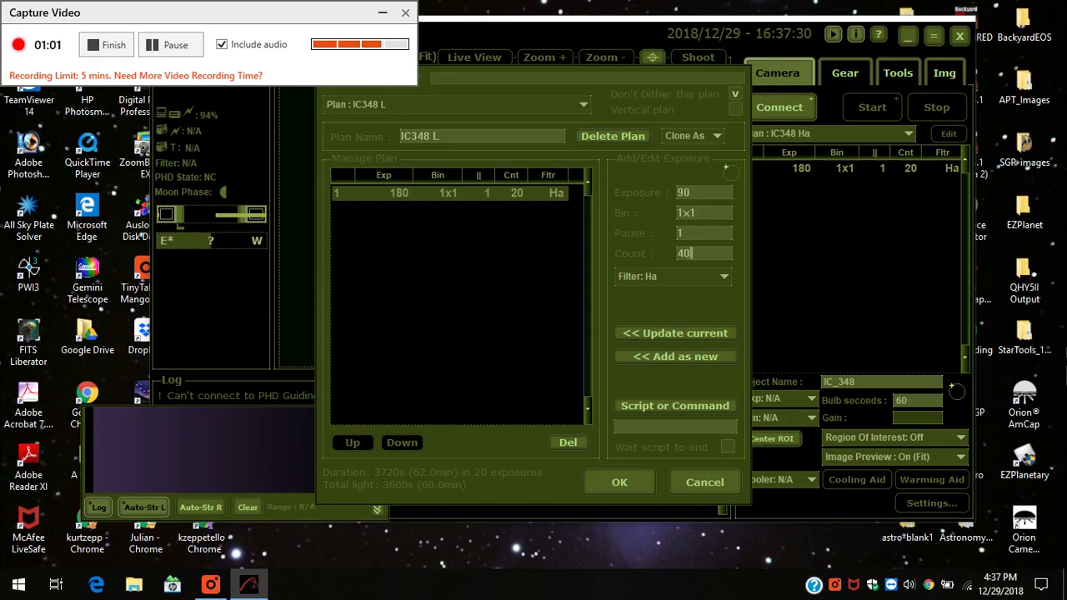
click(682, 338)
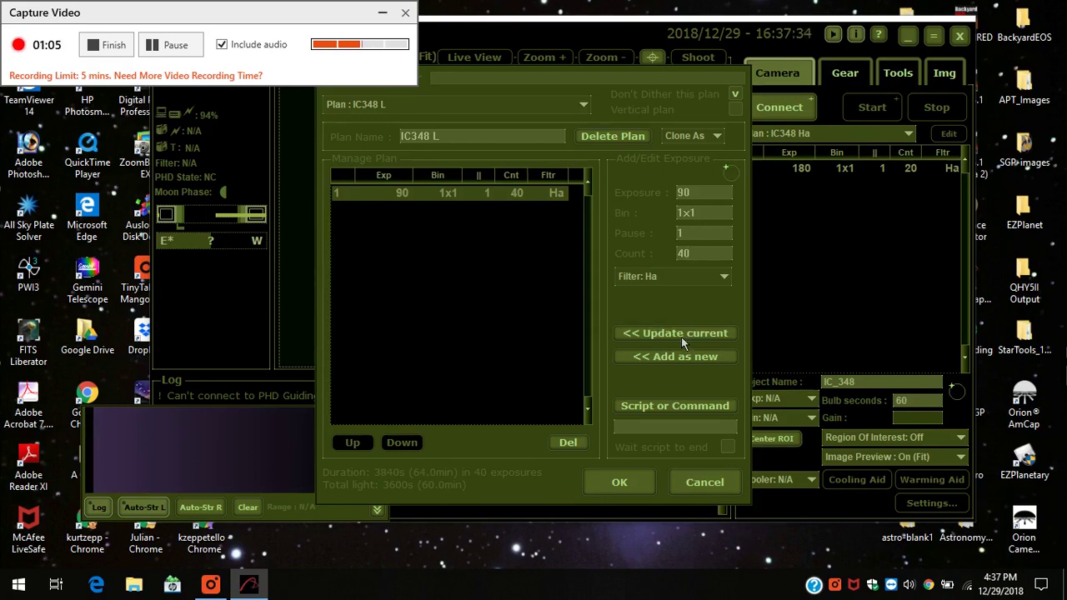
click(634, 484)
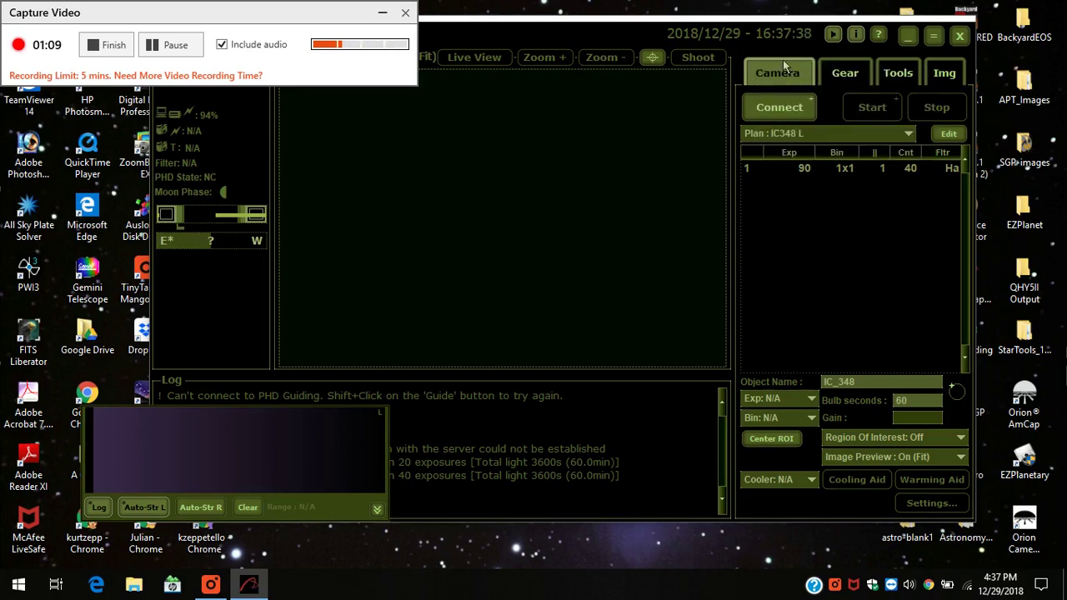
- Go through the Gear tab to APT's Tools tab of imaging aids
drag(730, 34, 741, 33)
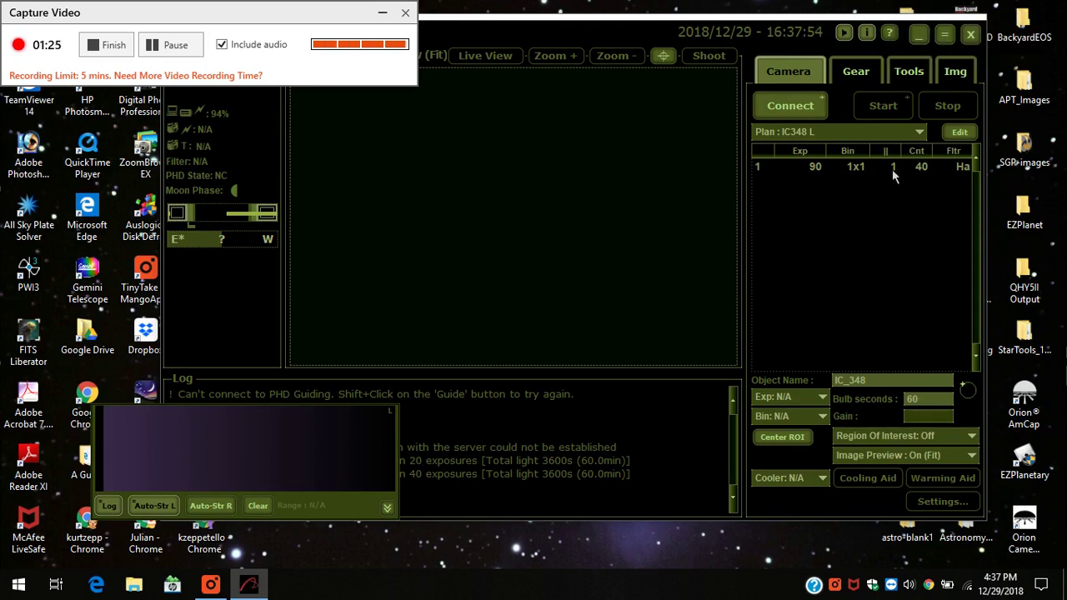
click(864, 73)
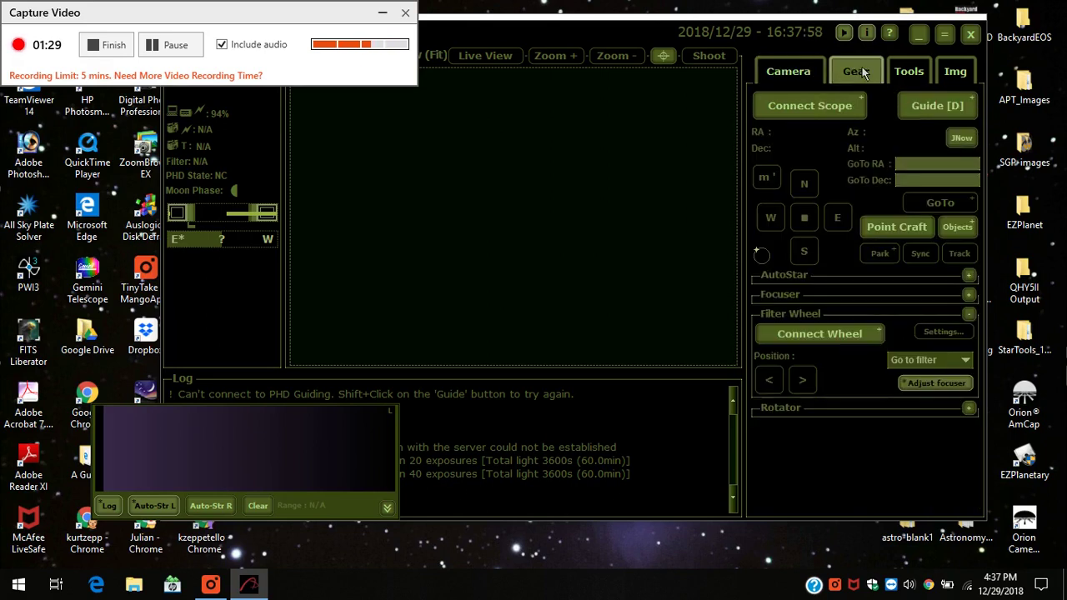
click(914, 72)
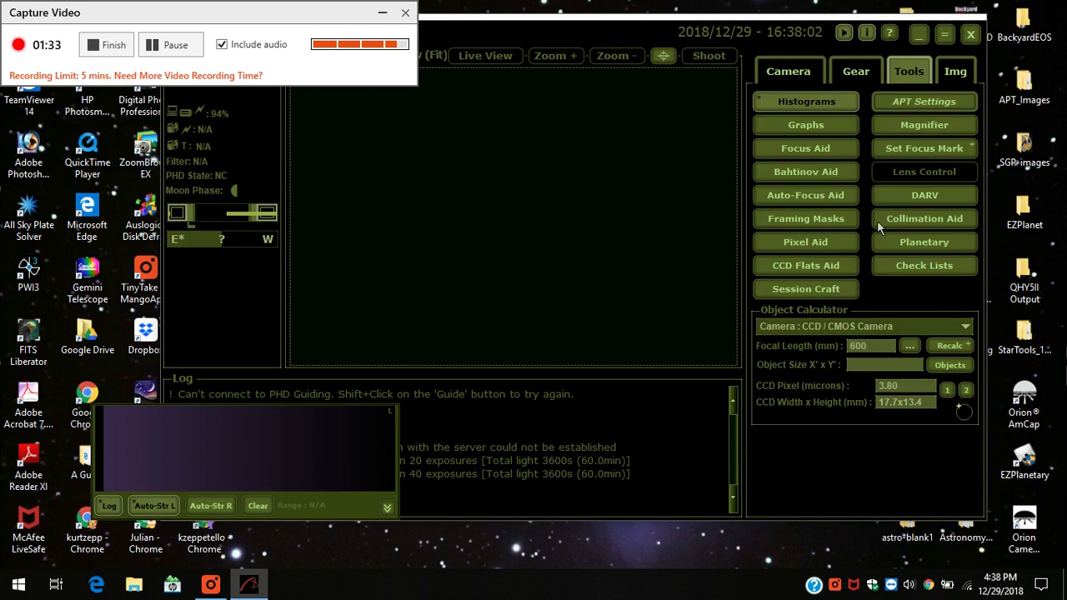
- Open Session Craft, centre its panel, and decline the manual meridian flip prompt
click(804, 292)
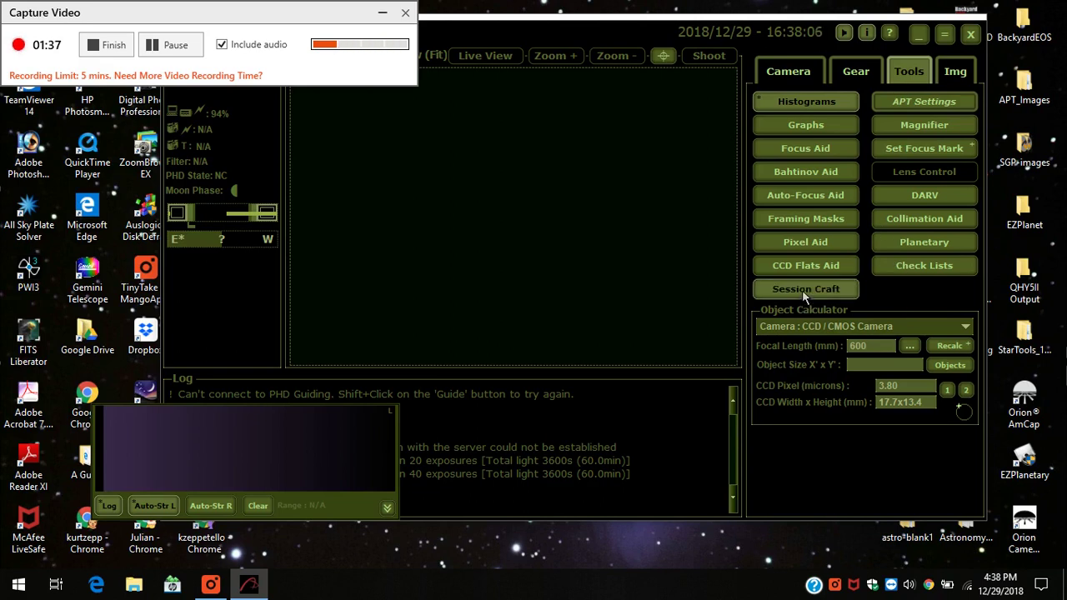
mouse_move(336, 151)
mouse_down()
mouse_move(402, 222)
mouse_move(579, 229)
mouse_up()
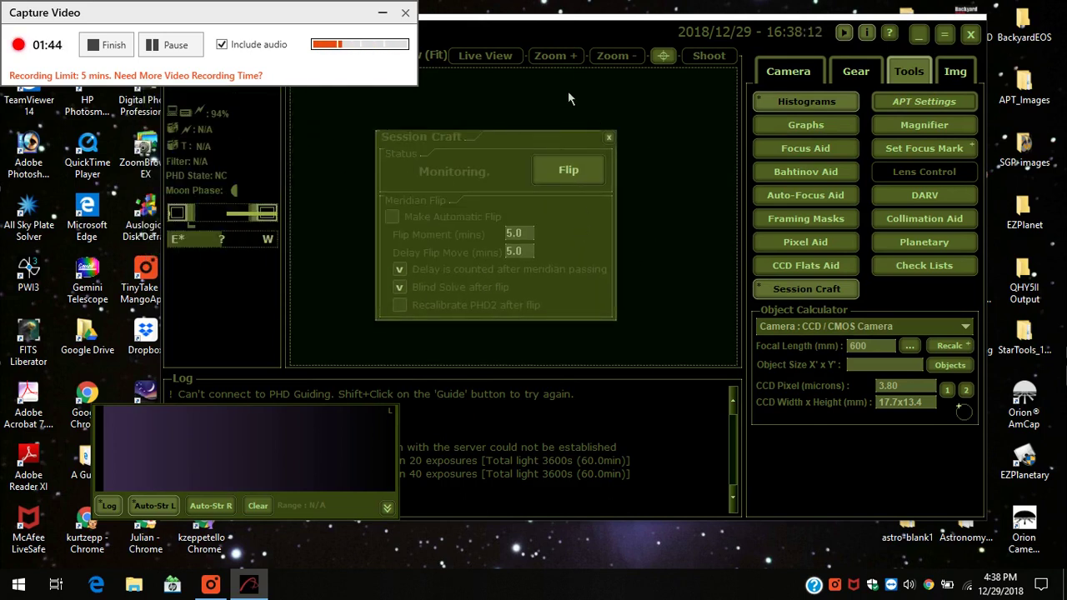
click(577, 169)
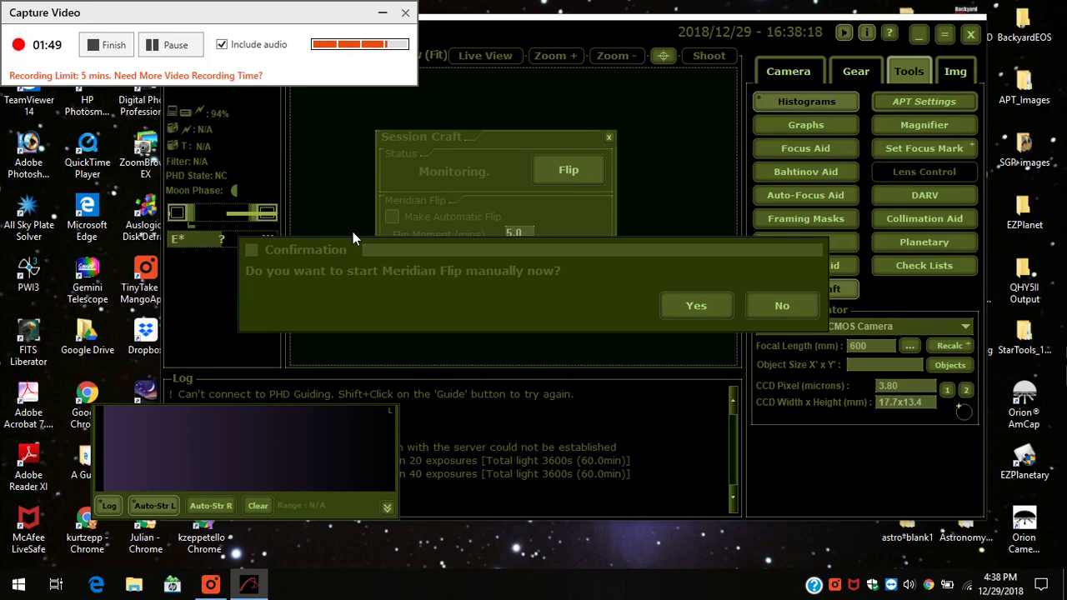
click(781, 306)
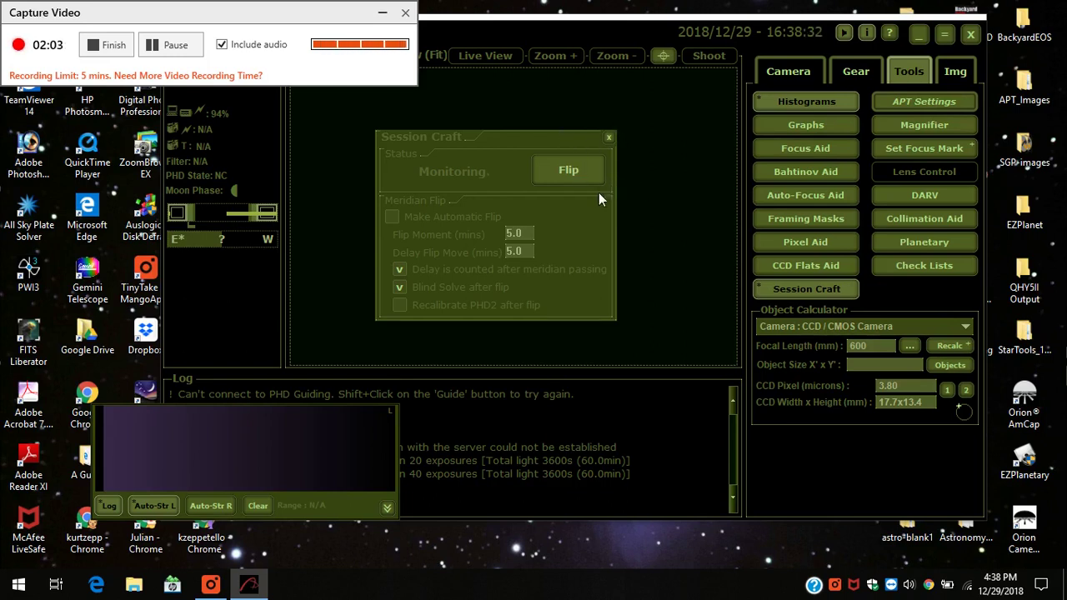
click(390, 216)
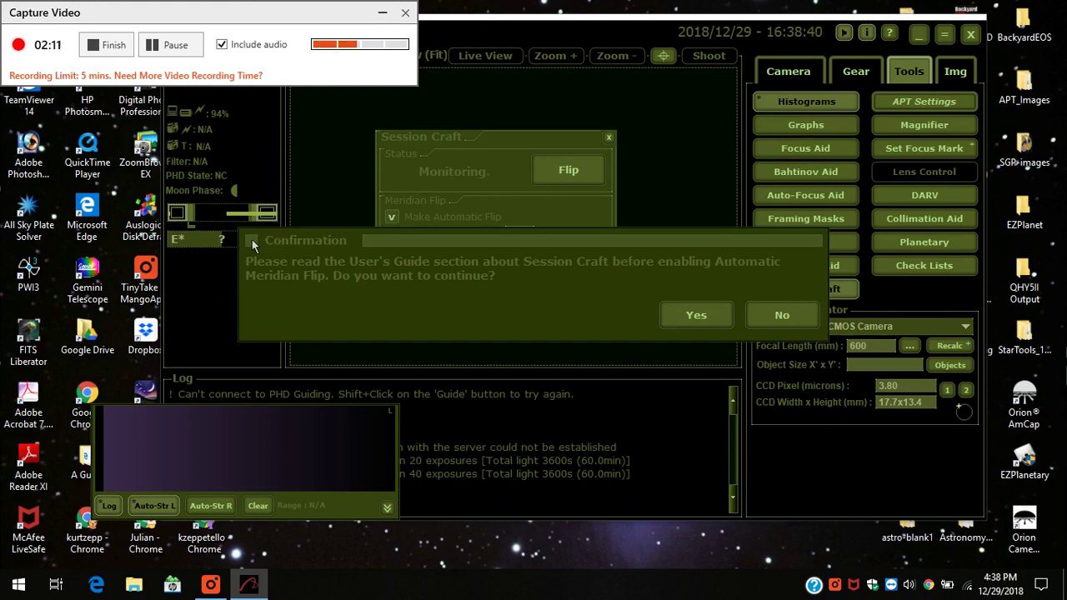
click(699, 314)
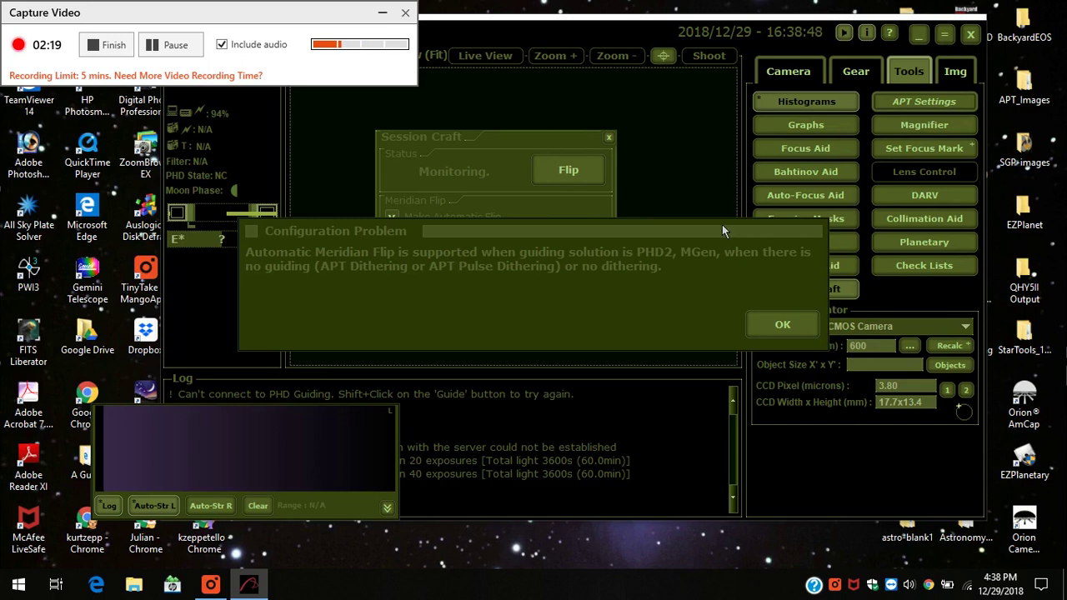
click(757, 326)
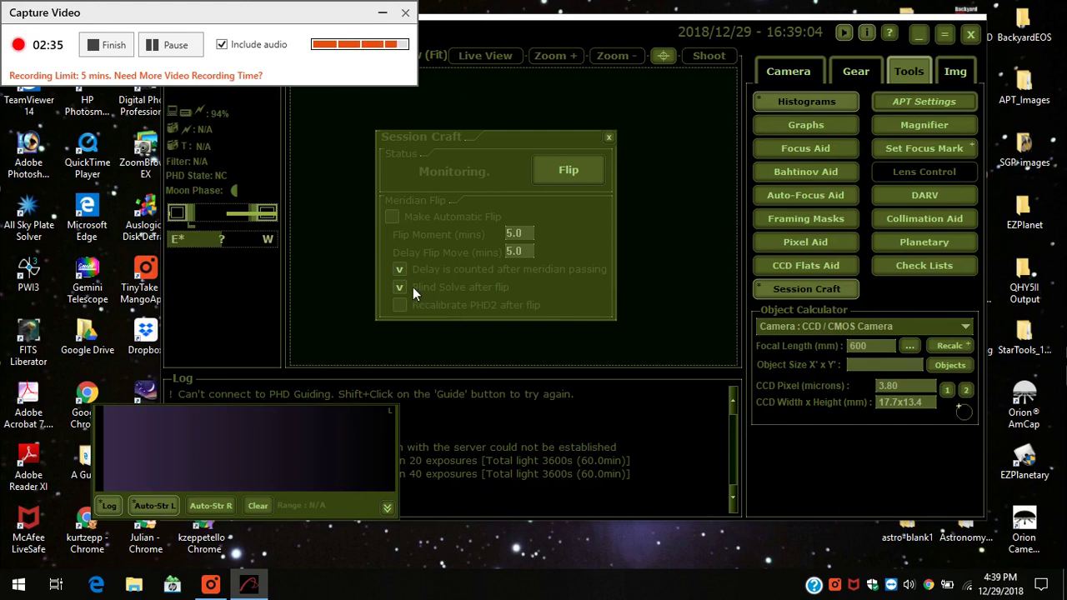
mouse_move(398, 287)
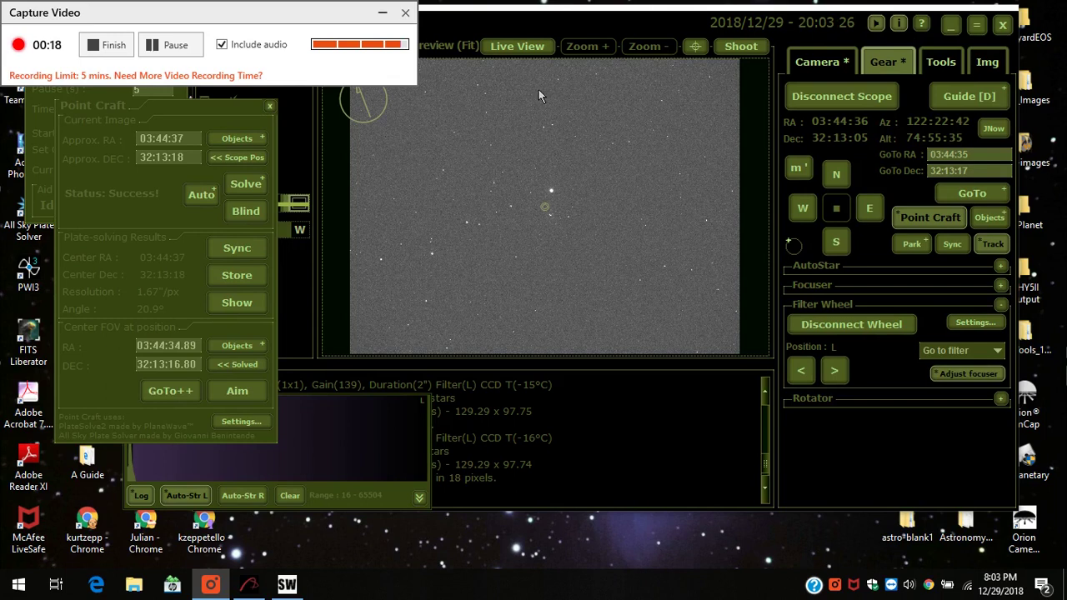
- Move APT aside and launch PHD2 Guiding from its desktop shortcut
drag(796, 32, 709, 36)
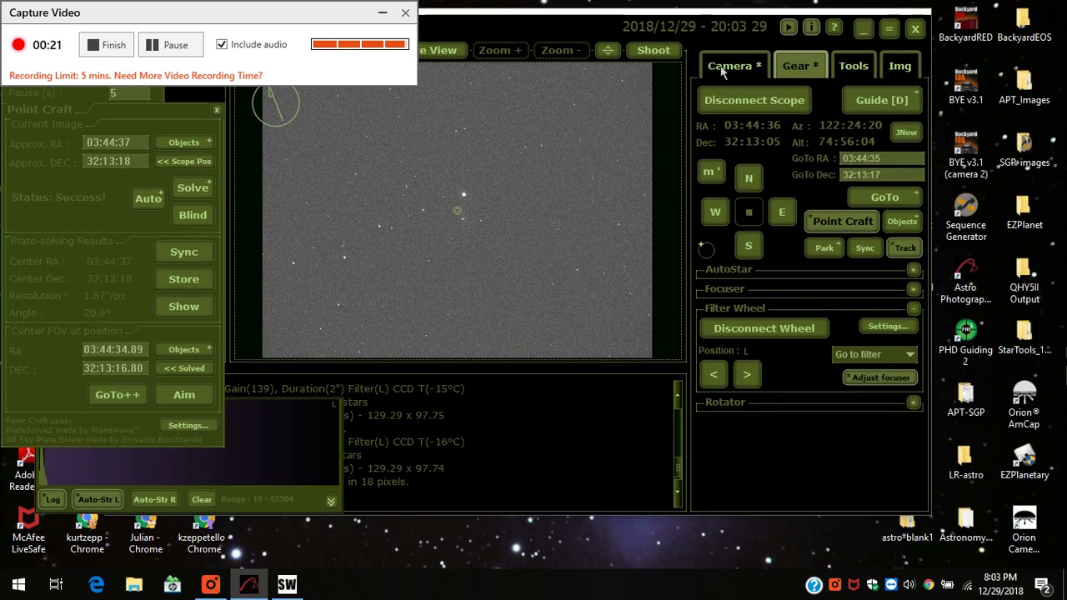
click(967, 332)
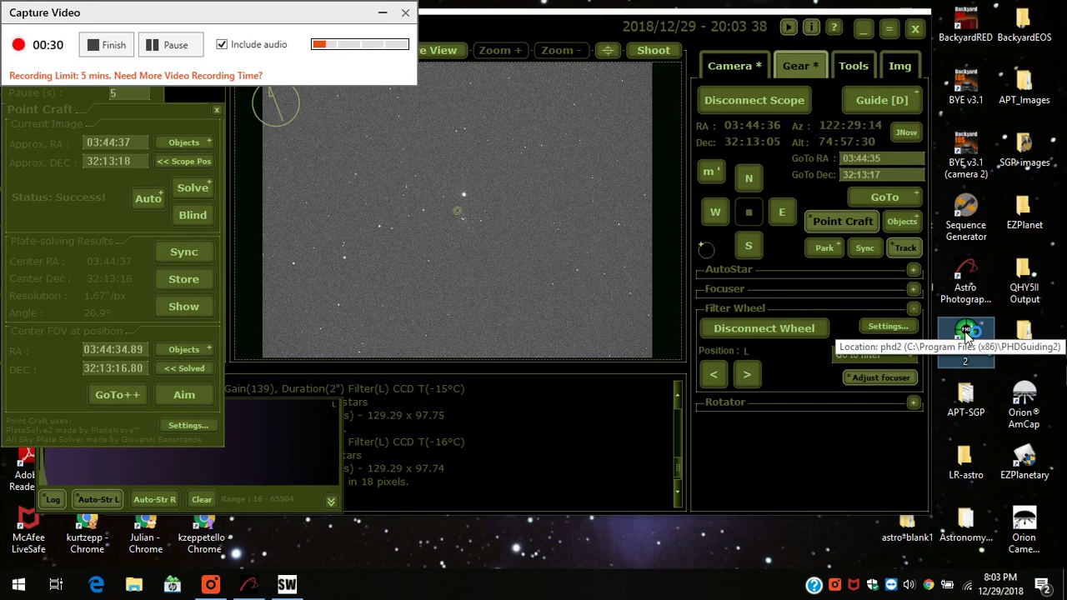
double_click(967, 338)
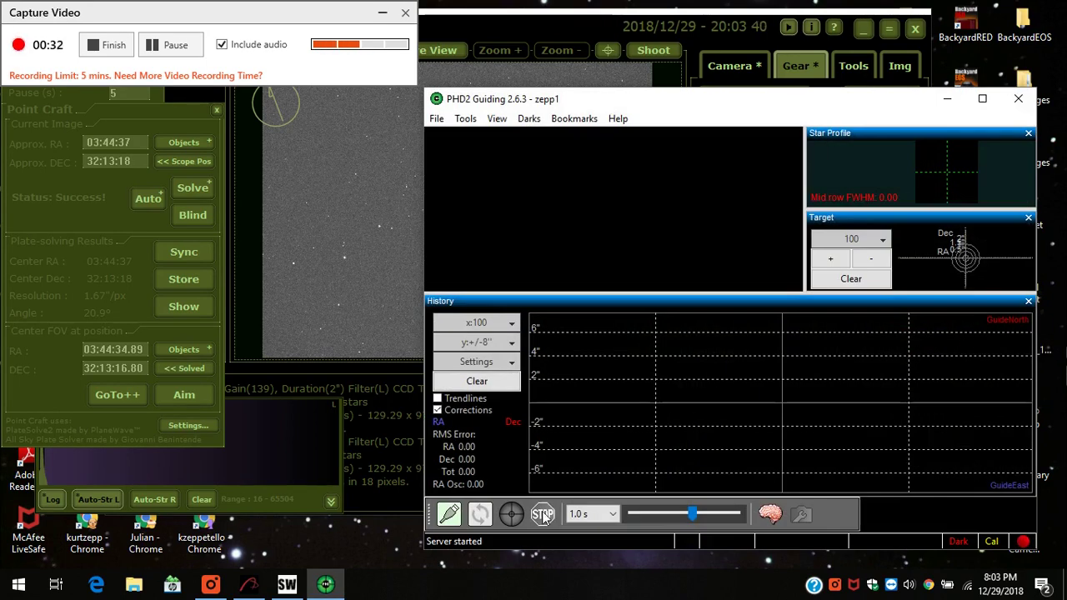
- Connect the QHY 5L-II camera and SkyWatcher mount, then loop guide-camera exposures
click(450, 513)
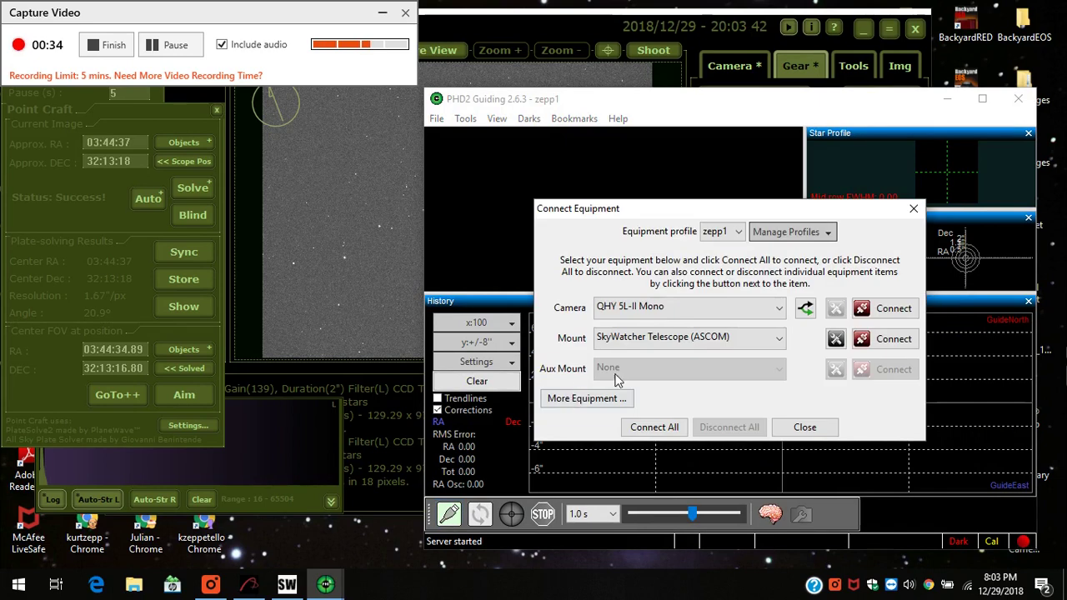
click(654, 429)
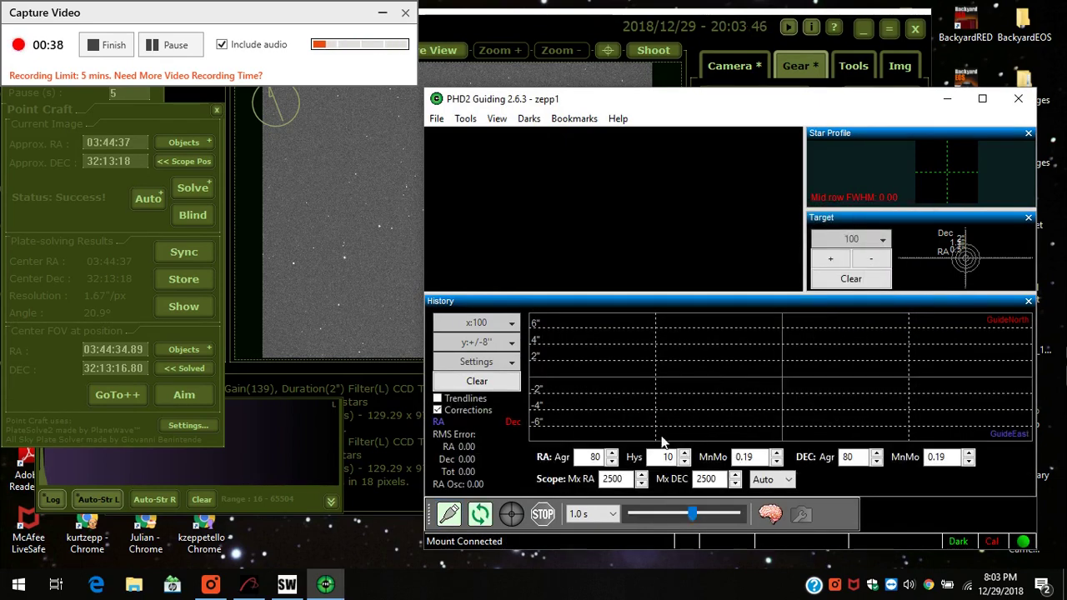
click(479, 514)
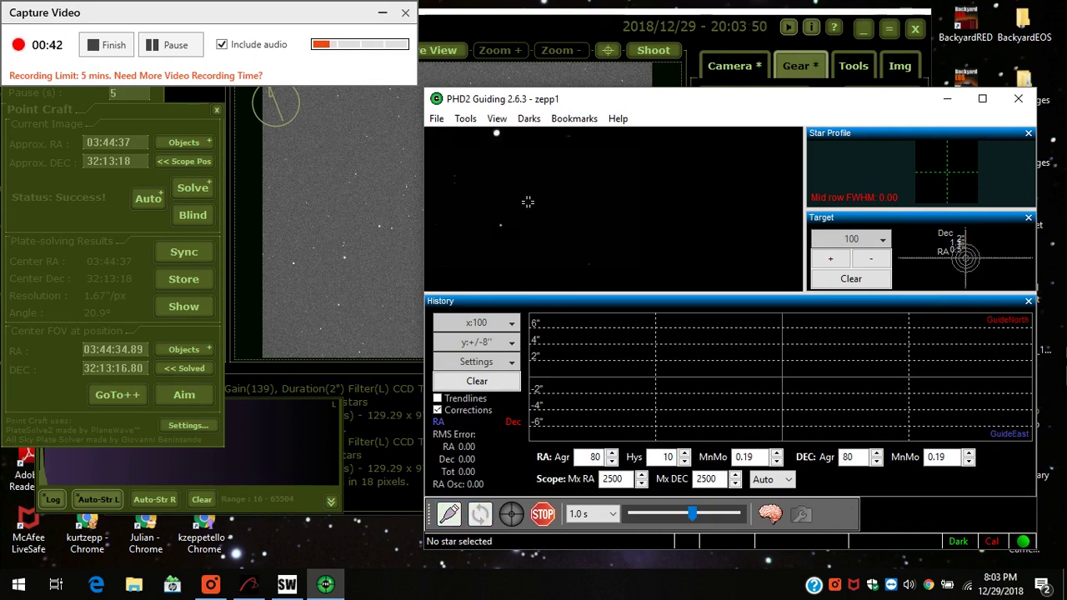
- Auto-select a guide star and start PHD2 guiding on it
click(466, 119)
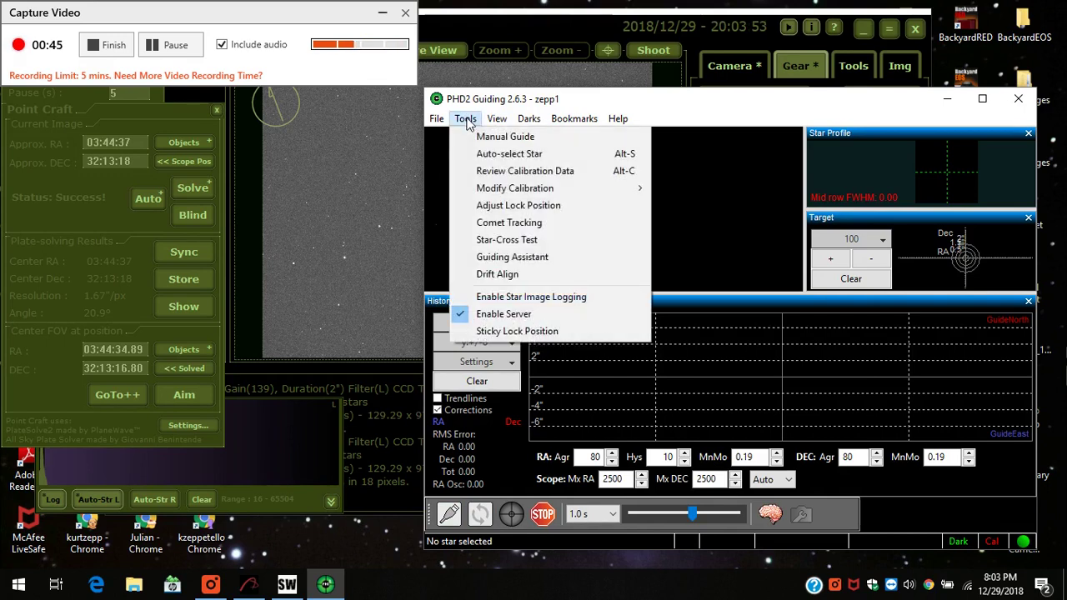
click(500, 158)
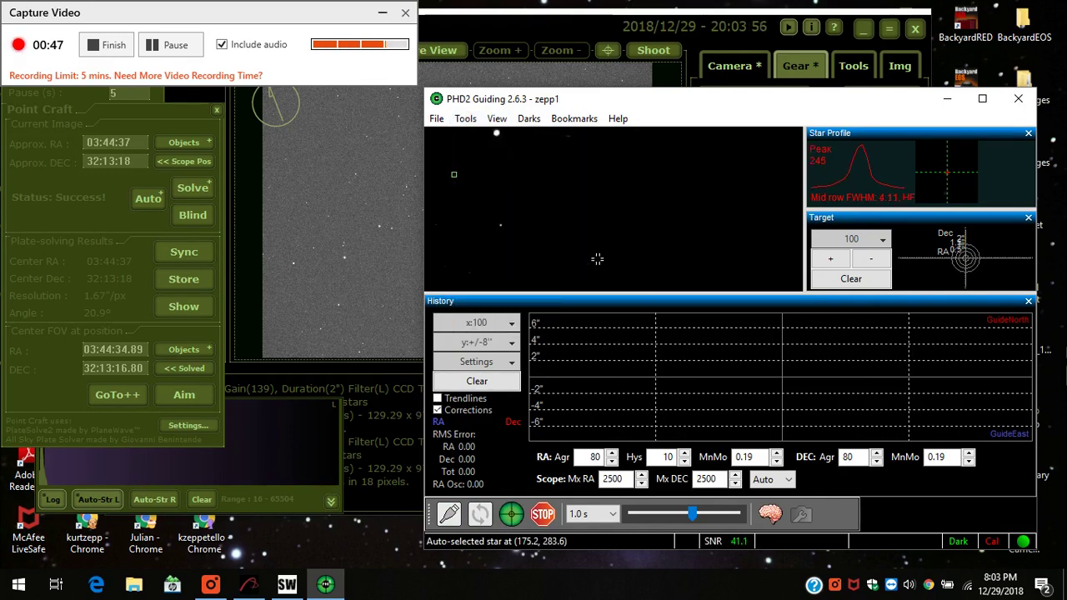
click(511, 515)
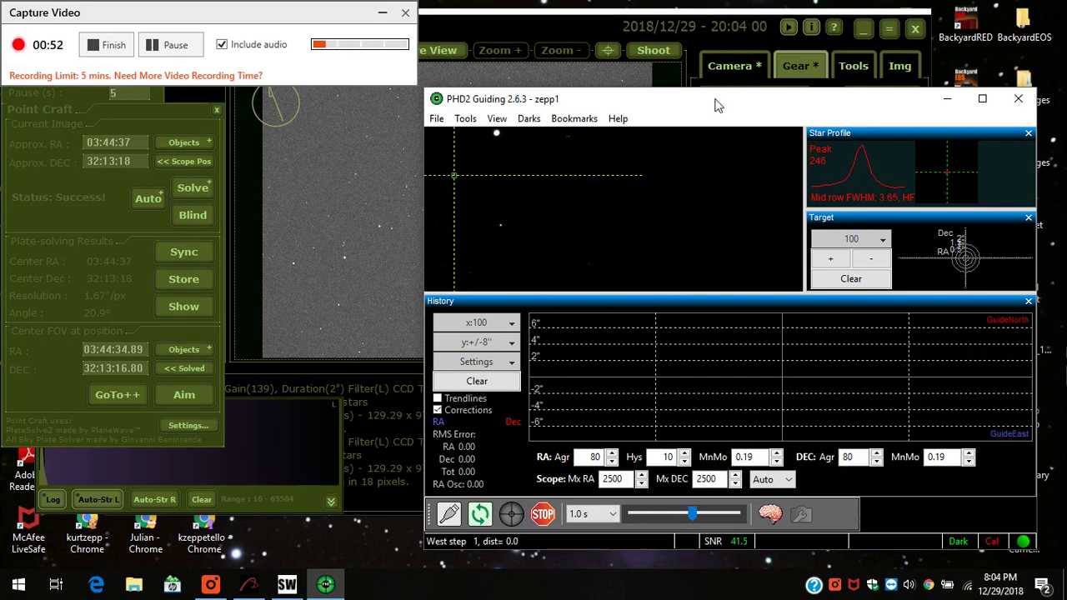
drag(716, 107, 703, 96)
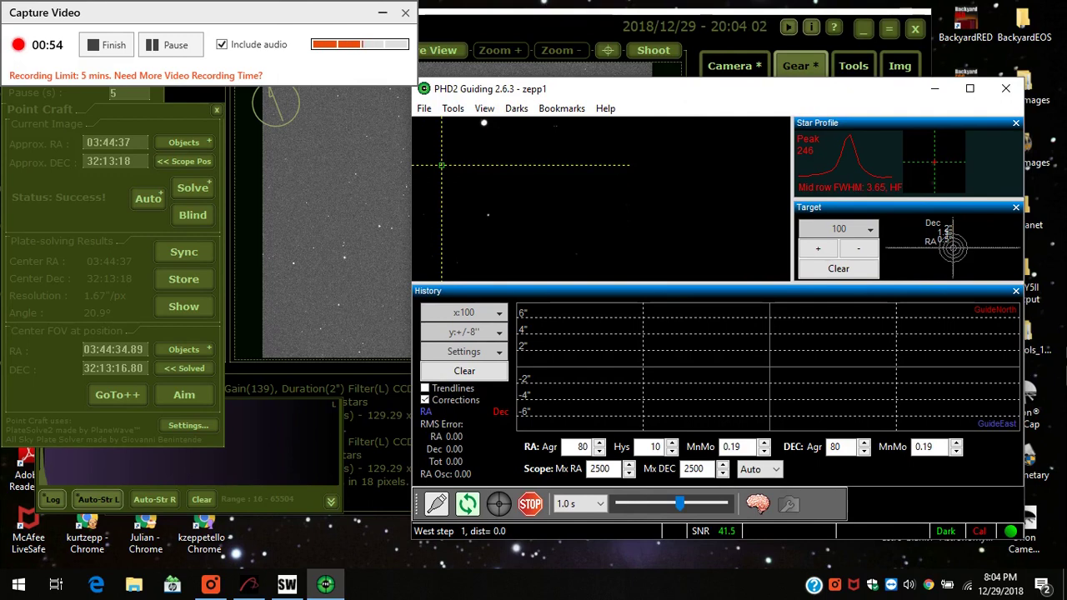
drag(297, 14, 349, 35)
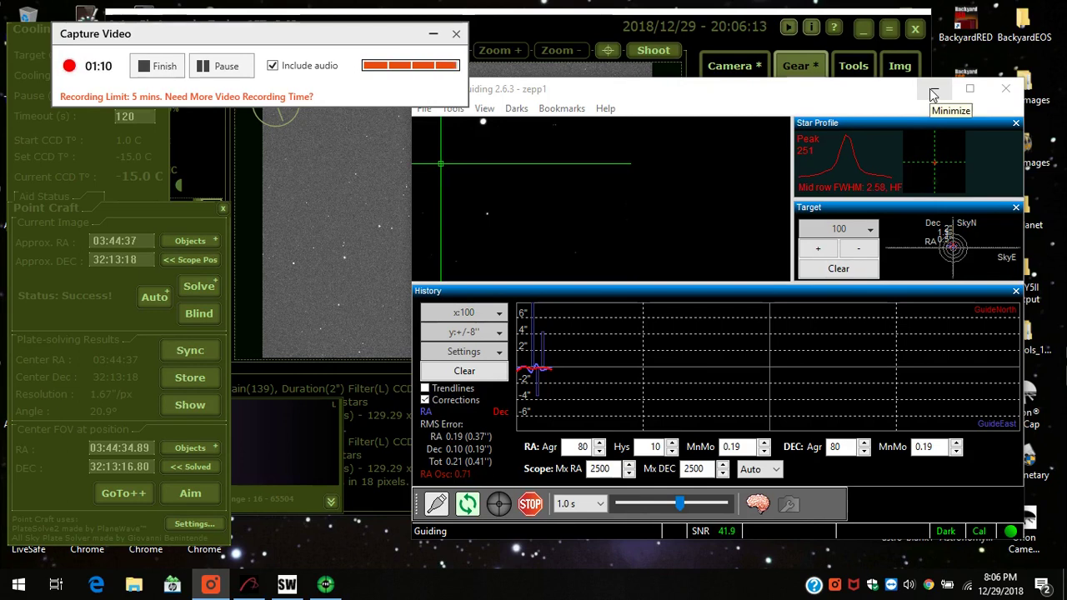
- Minimize PHD2 and load the IC348 L plan on APT's Camera tab
click(933, 94)
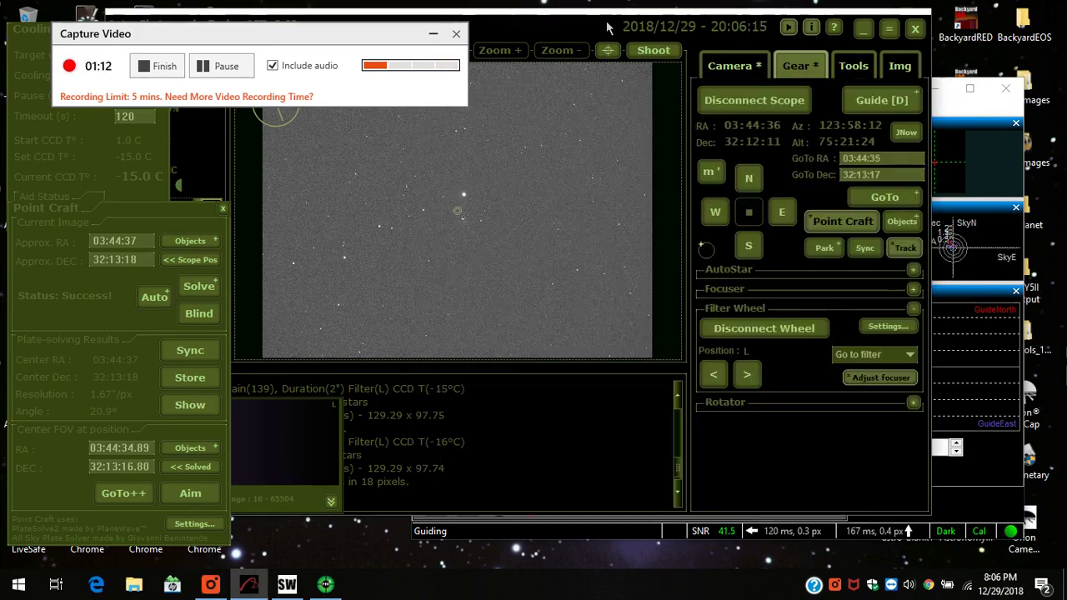
drag(612, 31, 701, 66)
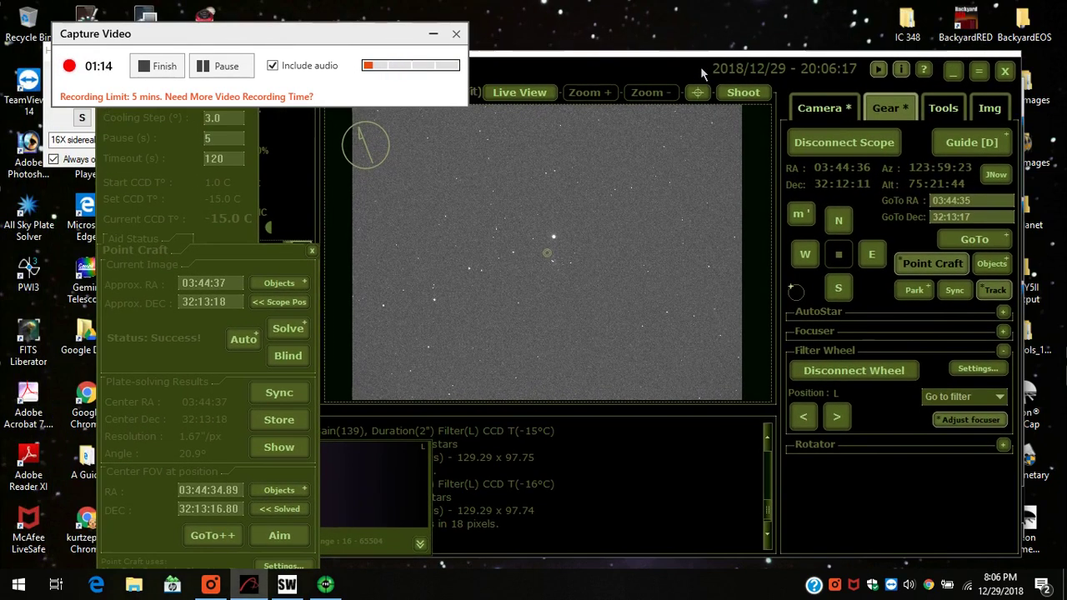
click(829, 112)
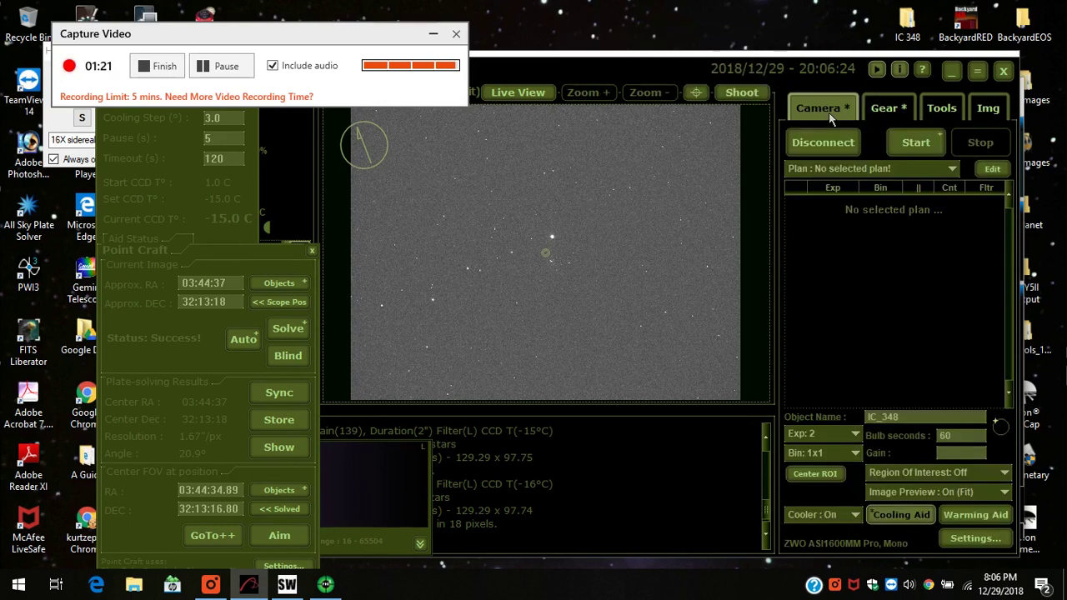
click(947, 169)
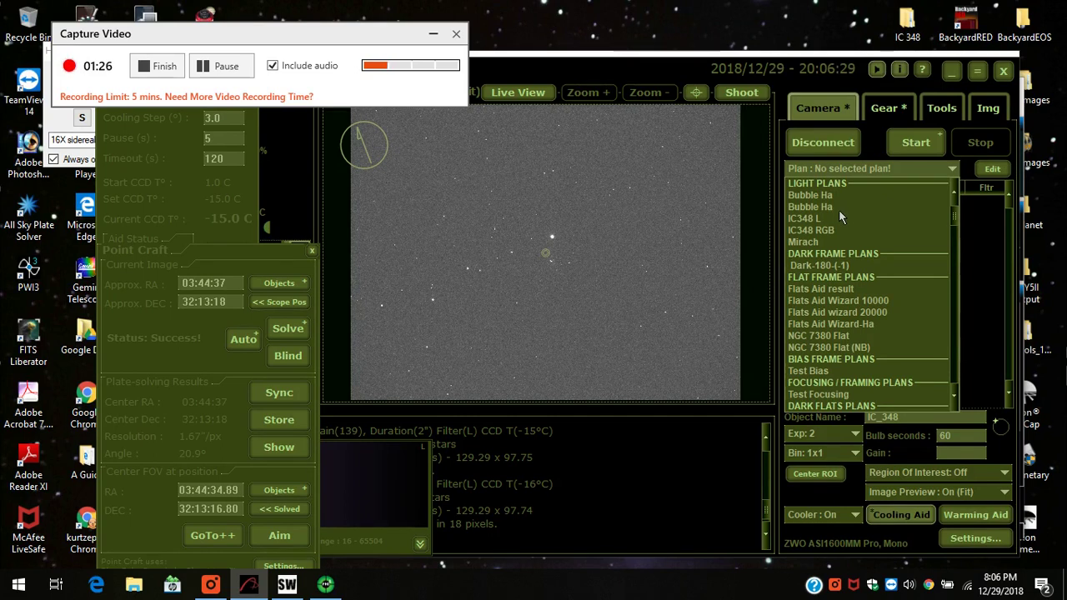
click(813, 219)
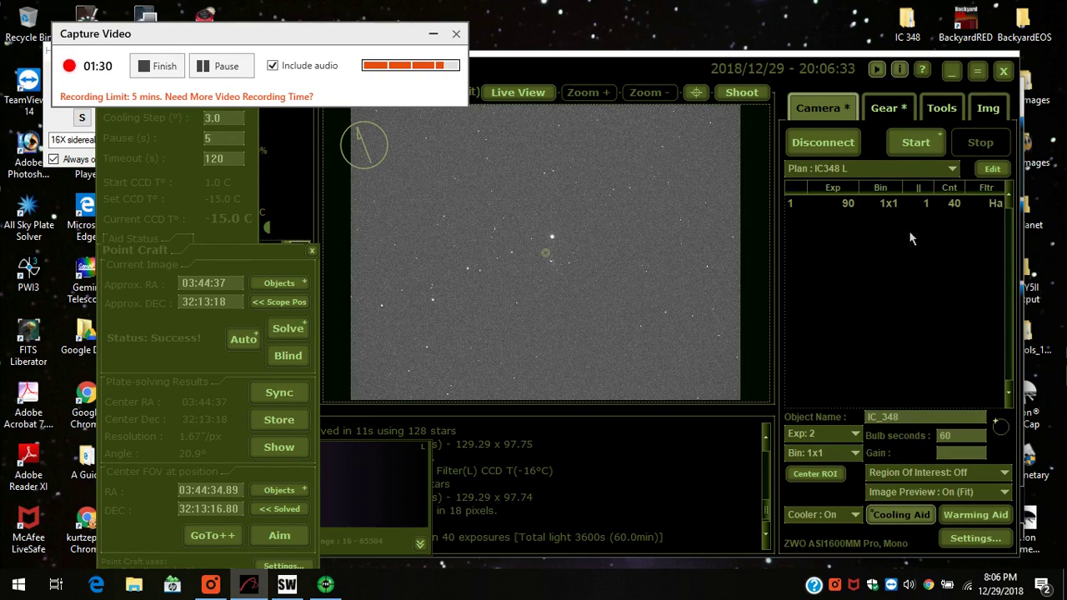
- Start the IC348 L plan, then stop it again
click(915, 143)
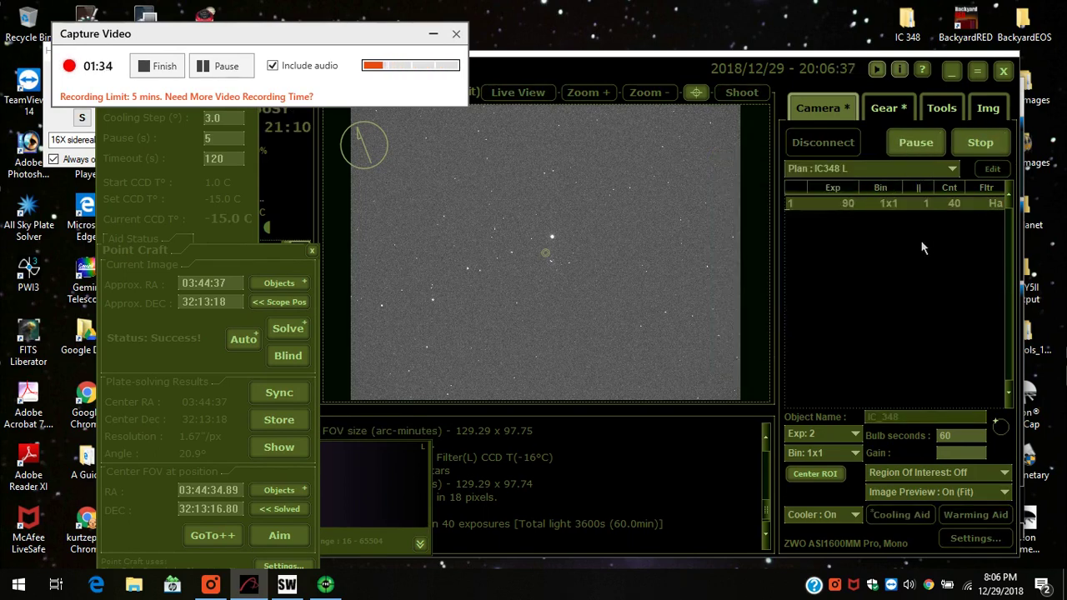
mouse_move(923, 249)
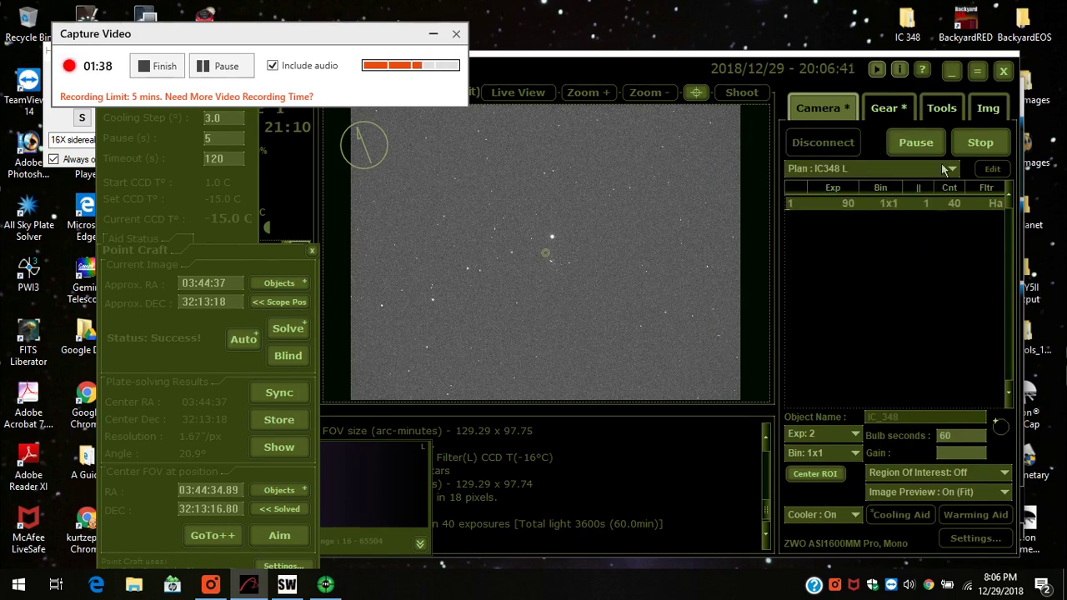
click(982, 145)
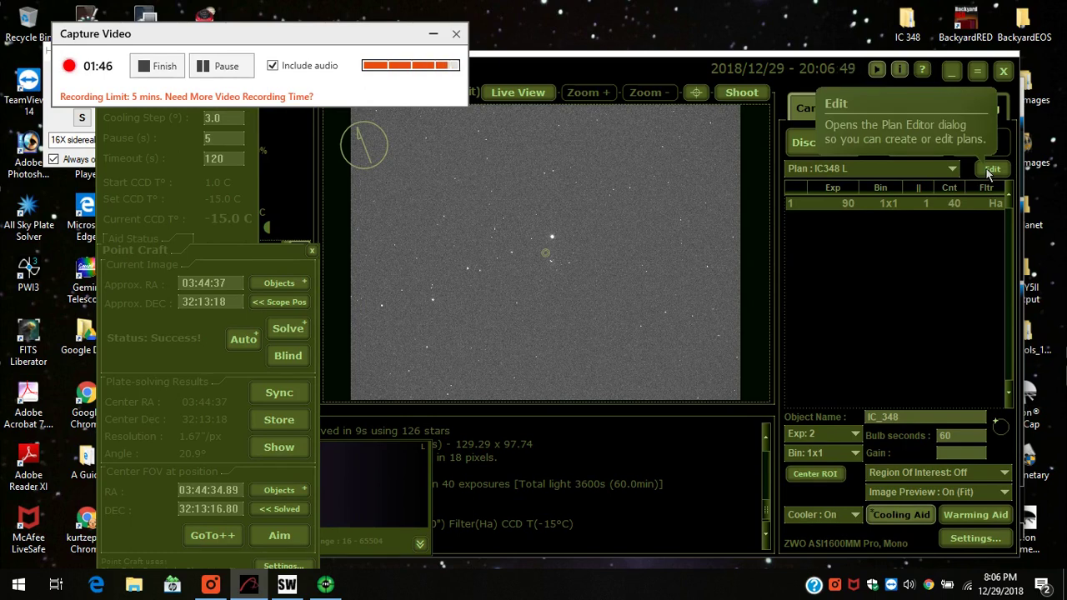
- Switch the IC348 L exposure's filter from Ha to L and save the plan
click(991, 170)
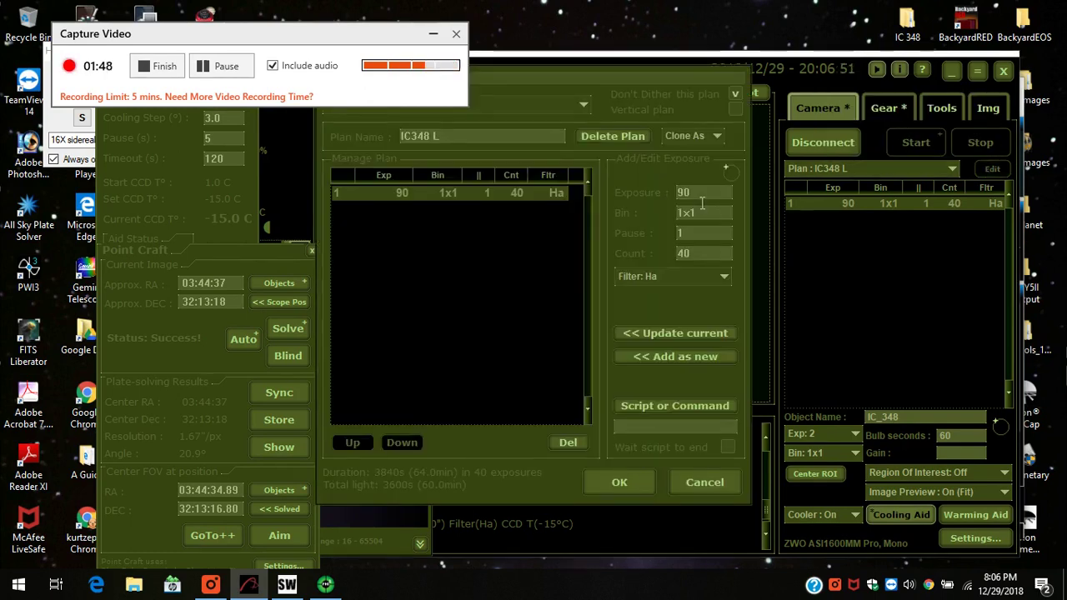
click(697, 280)
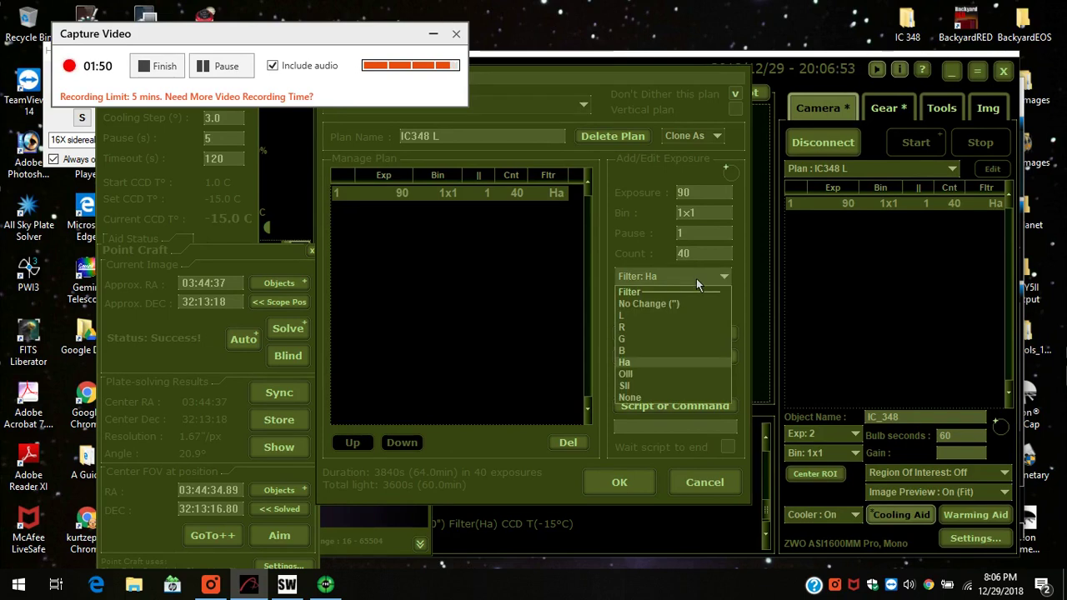
click(623, 318)
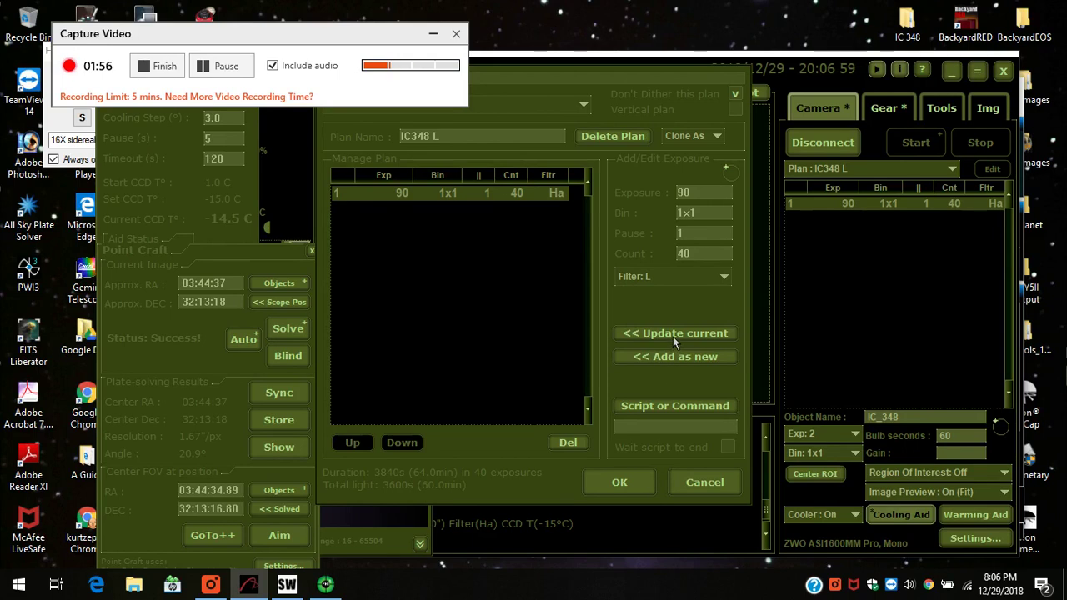
click(623, 482)
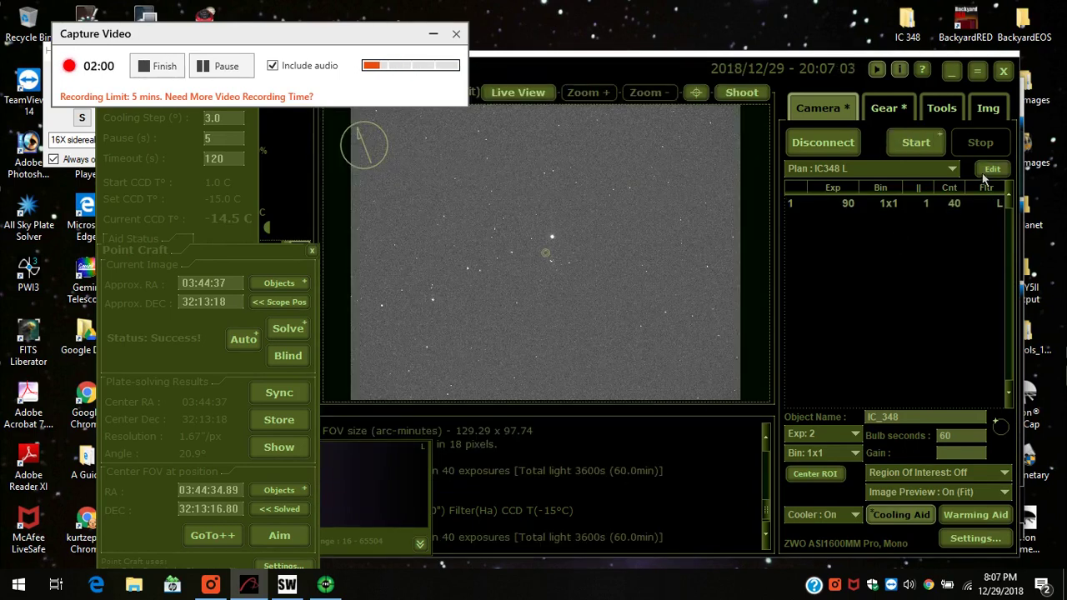
- Start the IC348 L plan running its 40 × 90 s L exposures
click(918, 145)
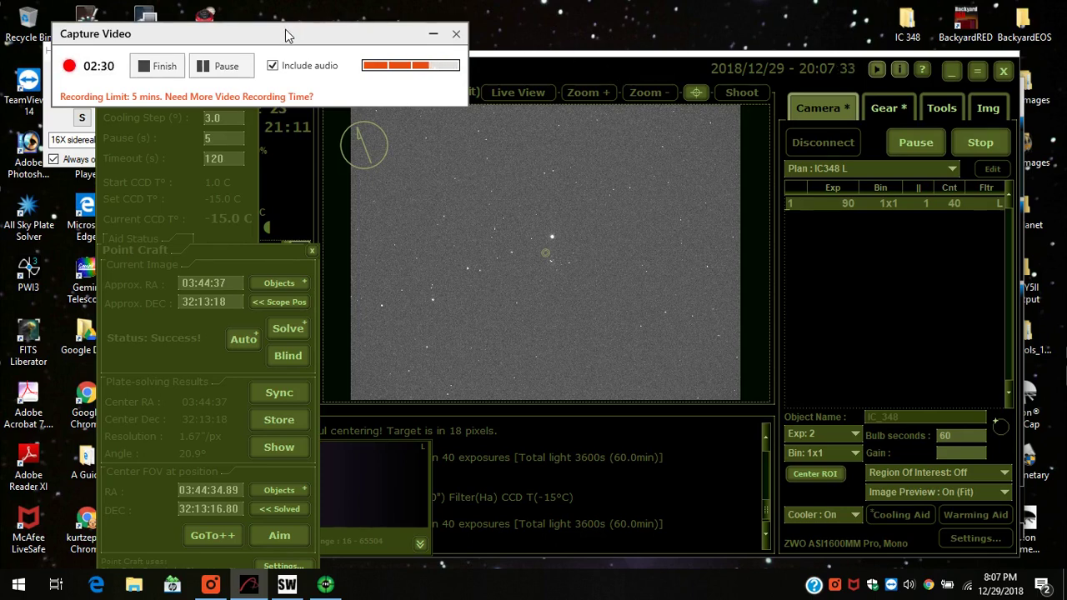
drag(285, 37, 287, 36)
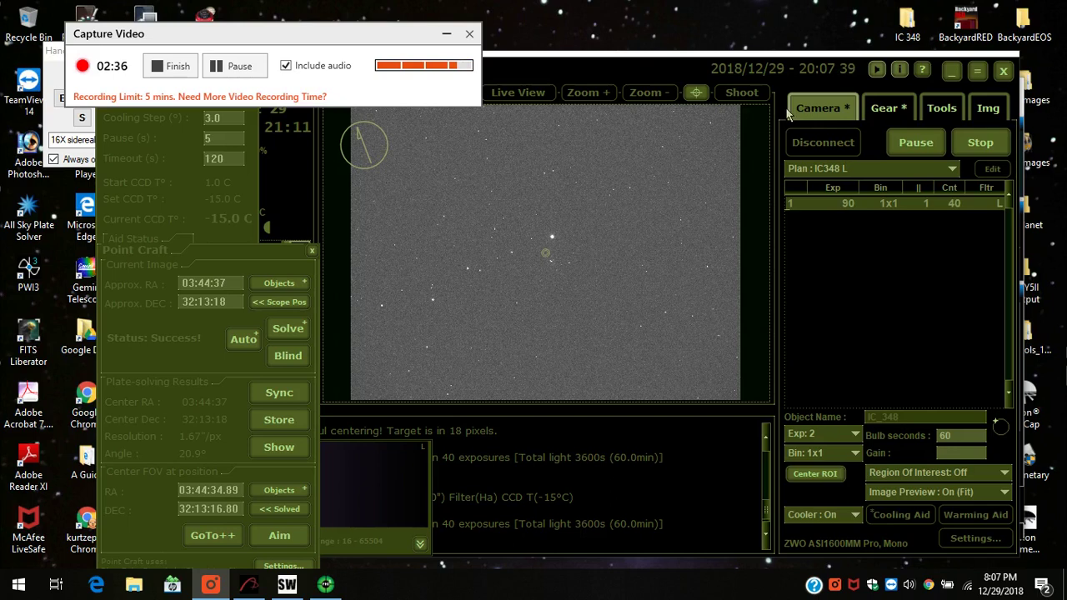
- In Tools > Session Craft, tick Make Automatic Flip and answer Yes to the confirmation
click(940, 109)
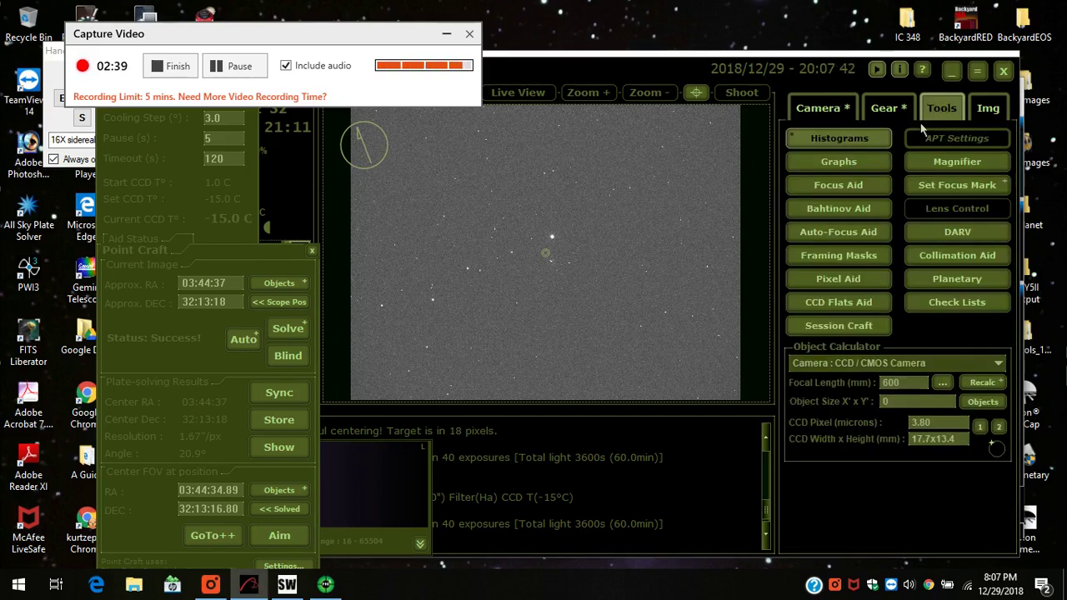
click(831, 324)
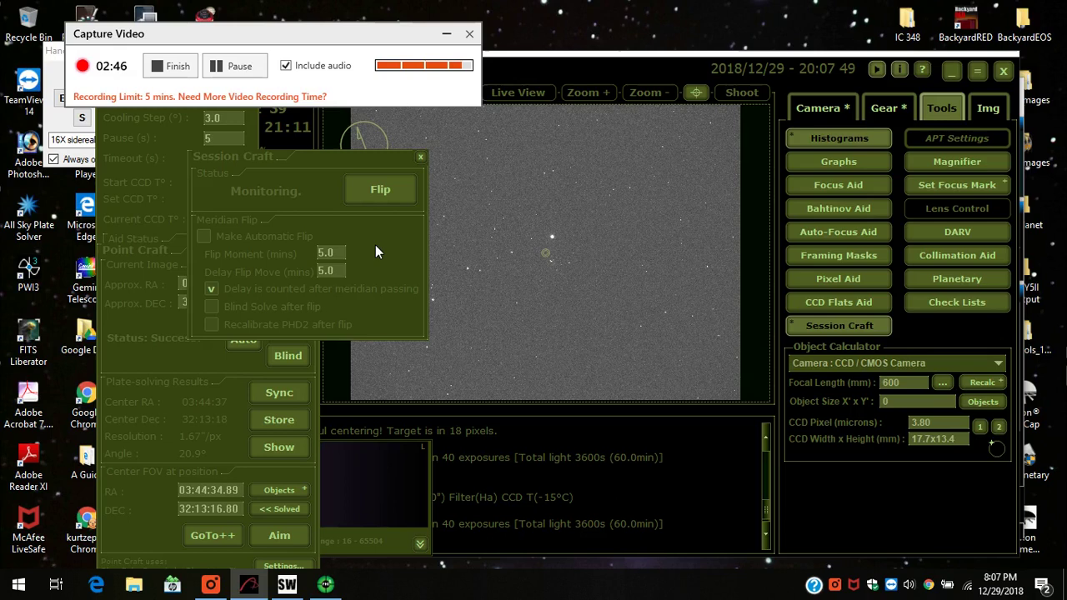
click(205, 238)
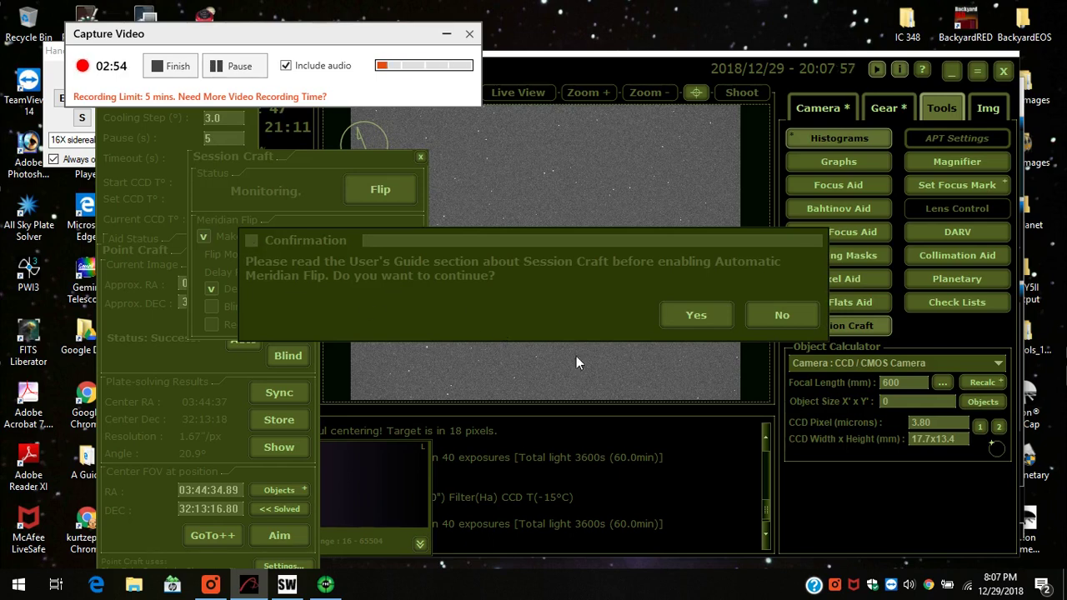
click(707, 316)
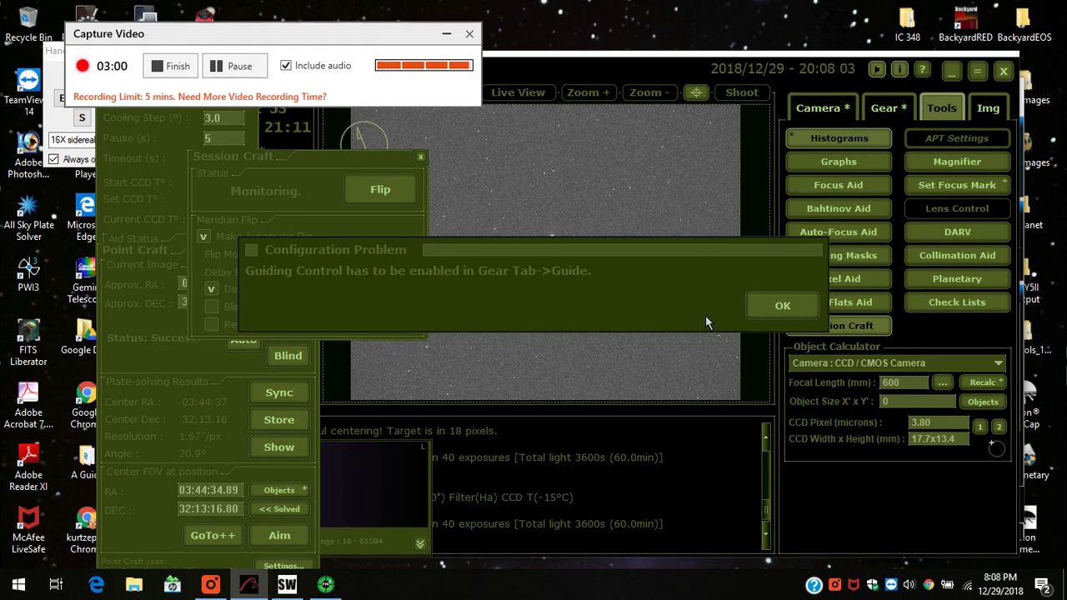
- Dismiss the Configuration Problem warning and open Guiding Settings via the Gear tab's Guide button
click(773, 307)
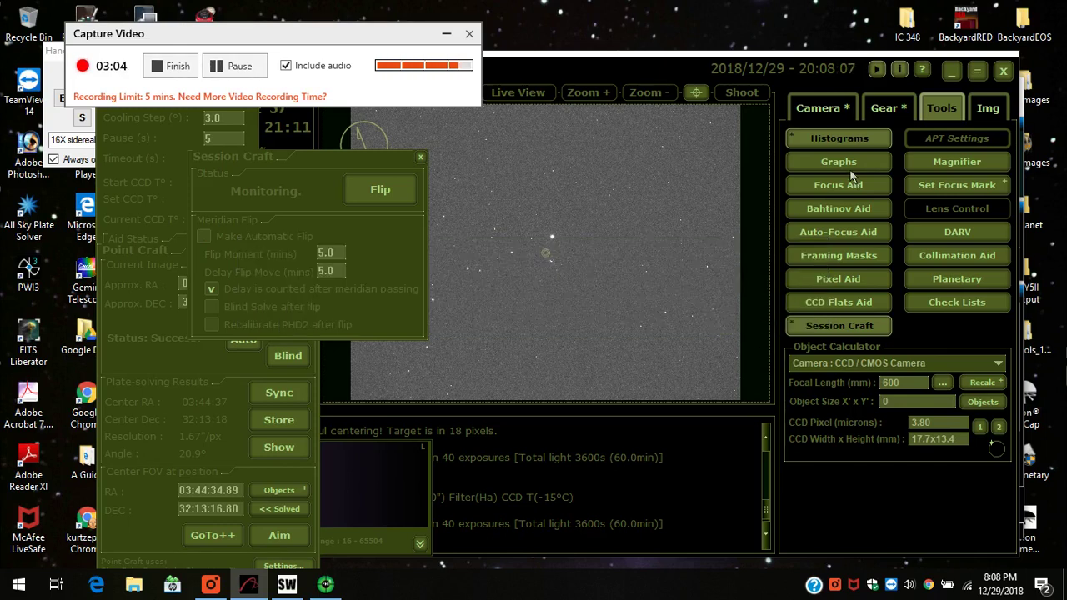
click(889, 117)
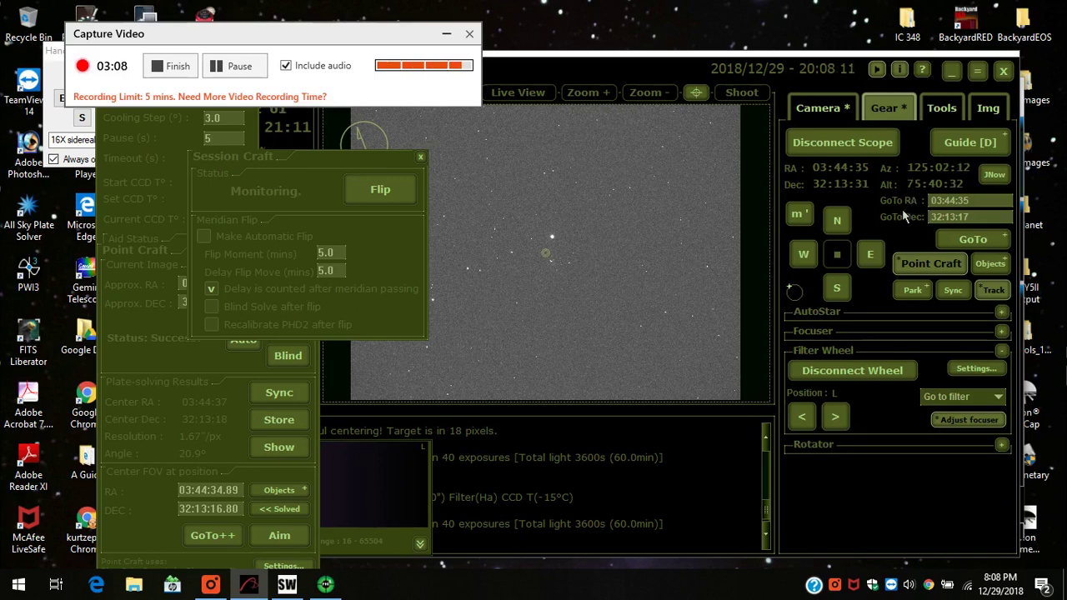
click(967, 143)
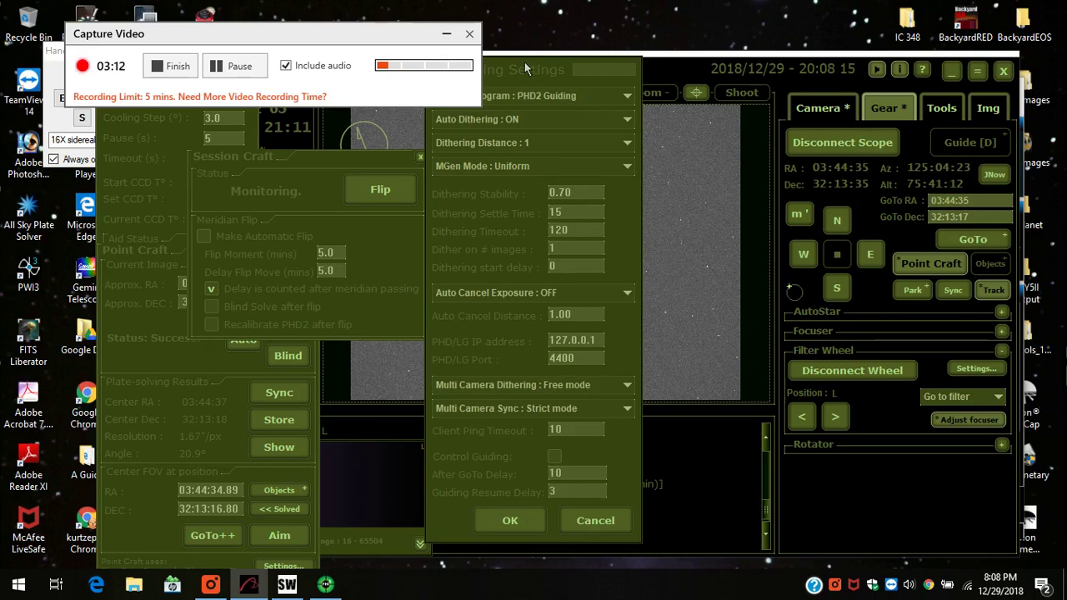
- Move the Guiding Settings dialog aside and tick Control Guiding, keeping PHD2 Guiding as the program
drag(525, 62, 569, 108)
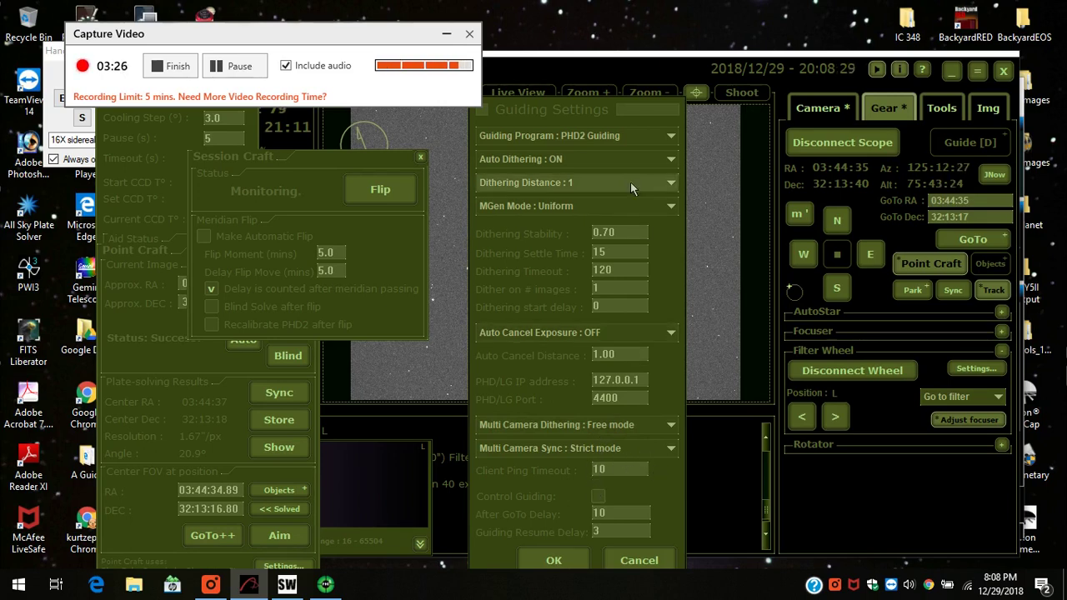
drag(578, 111, 628, 100)
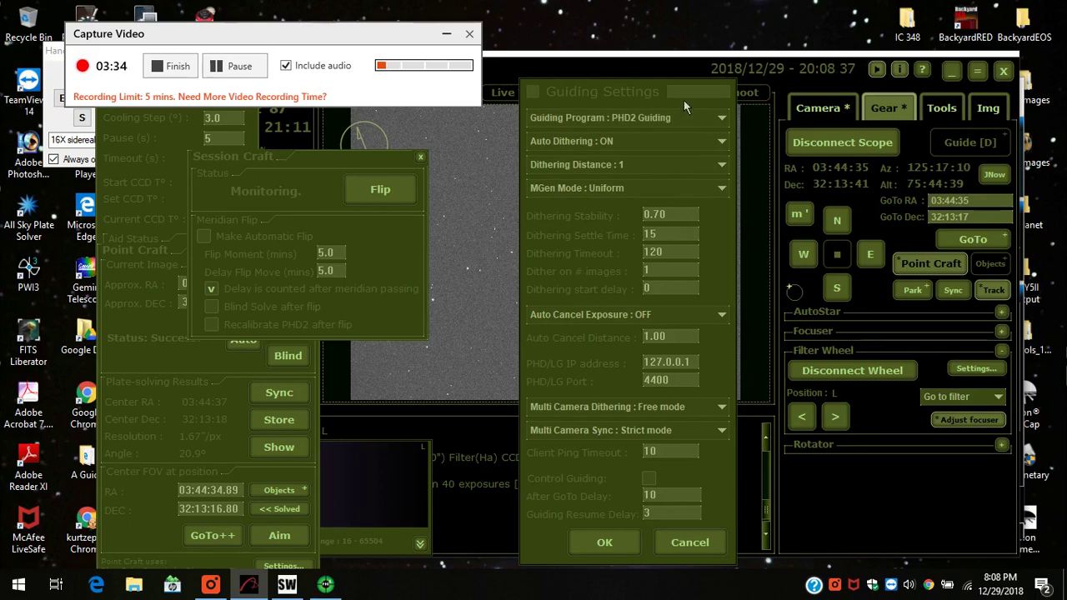
mouse_move(727, 122)
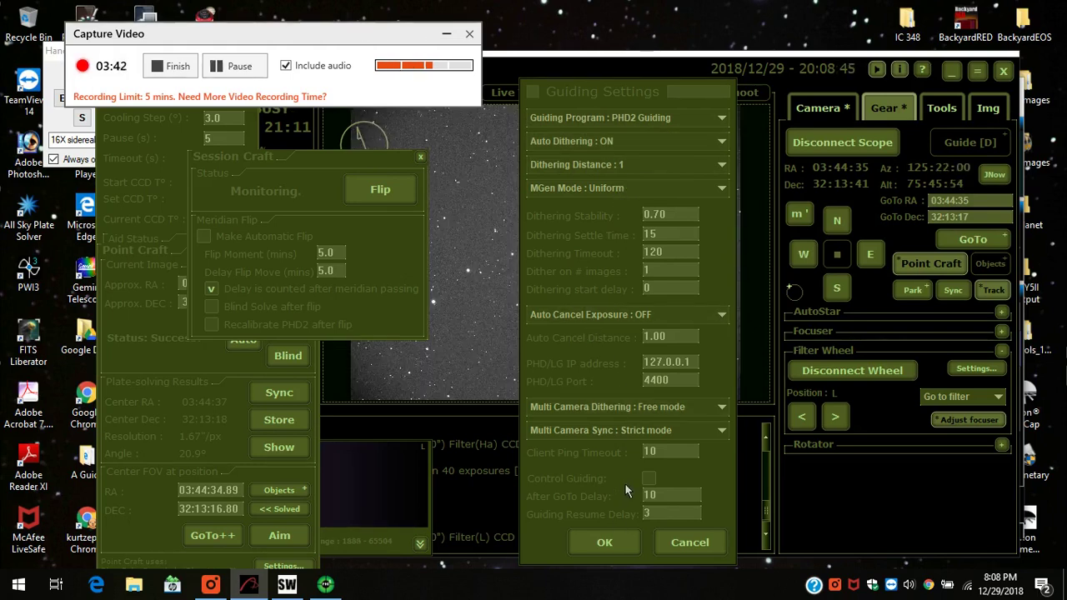
click(650, 480)
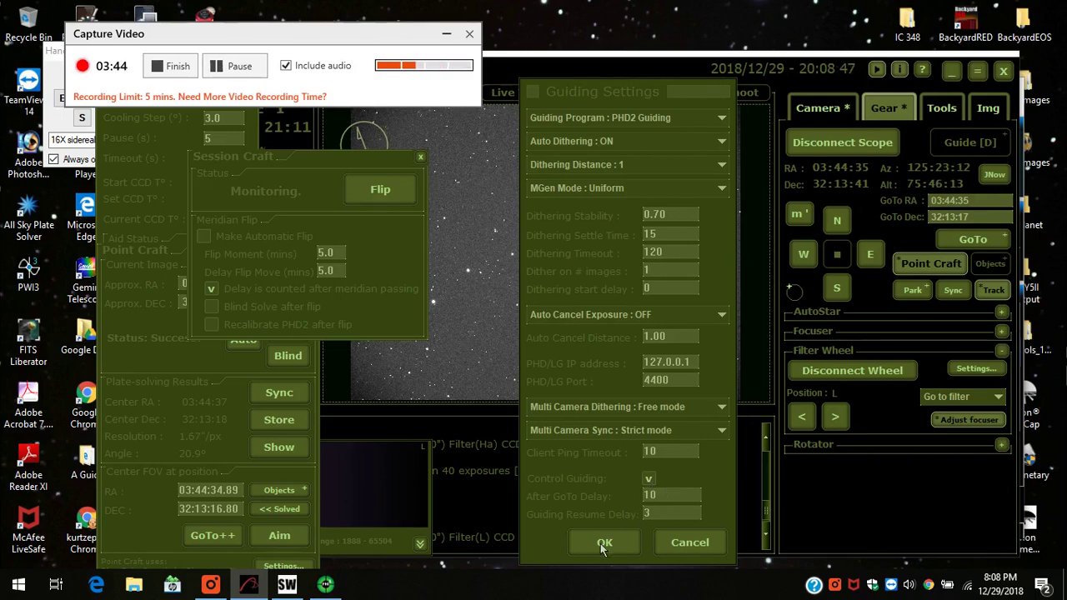
- Save the guiding settings, then enable Make Automatic Flip in Session Craft and confirm with Yes
click(601, 547)
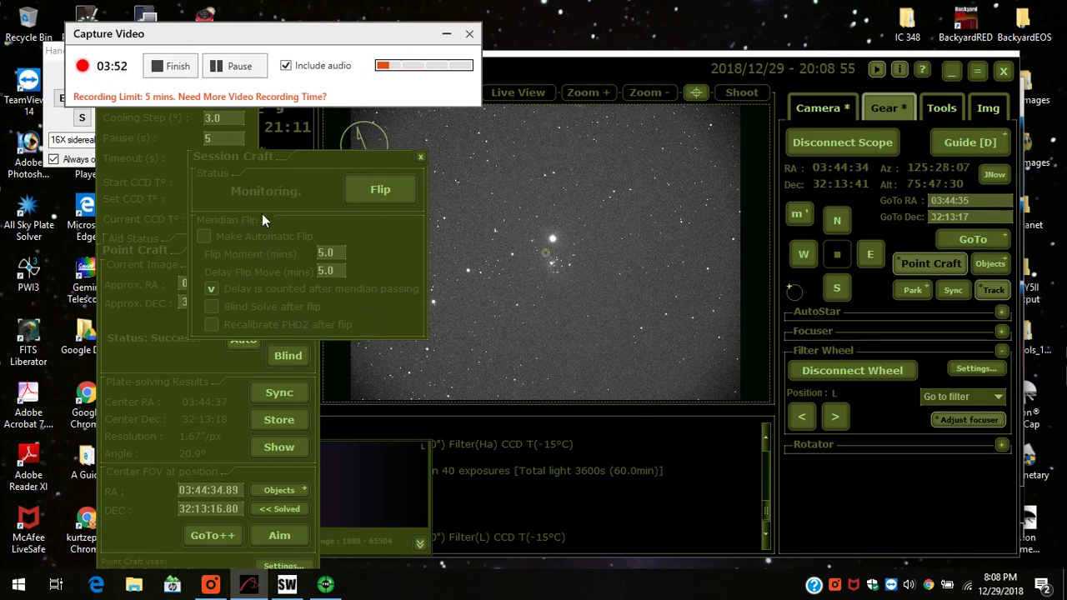
click(206, 236)
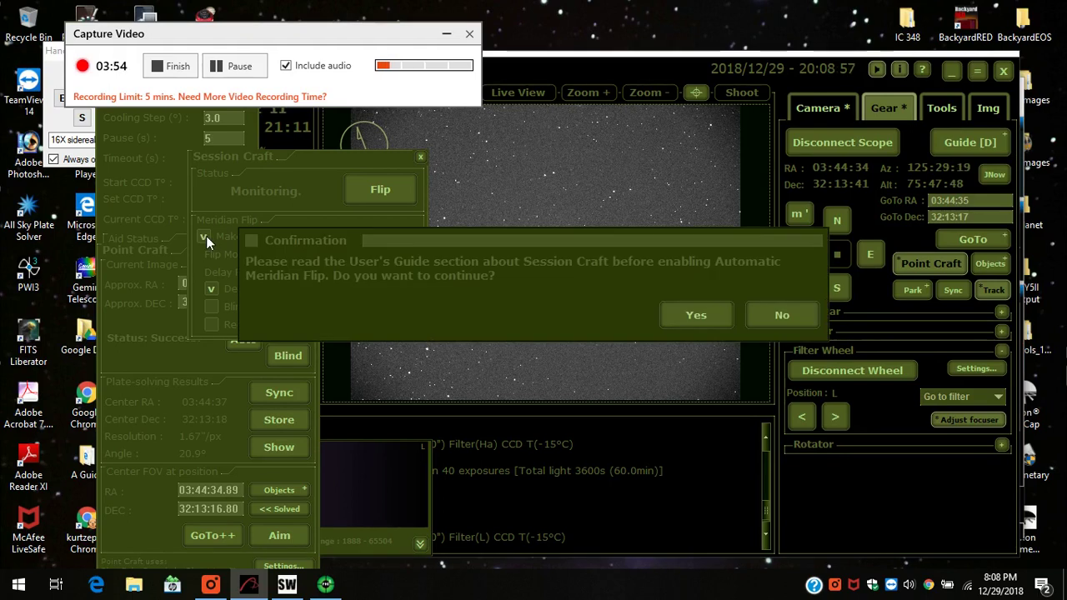
click(694, 317)
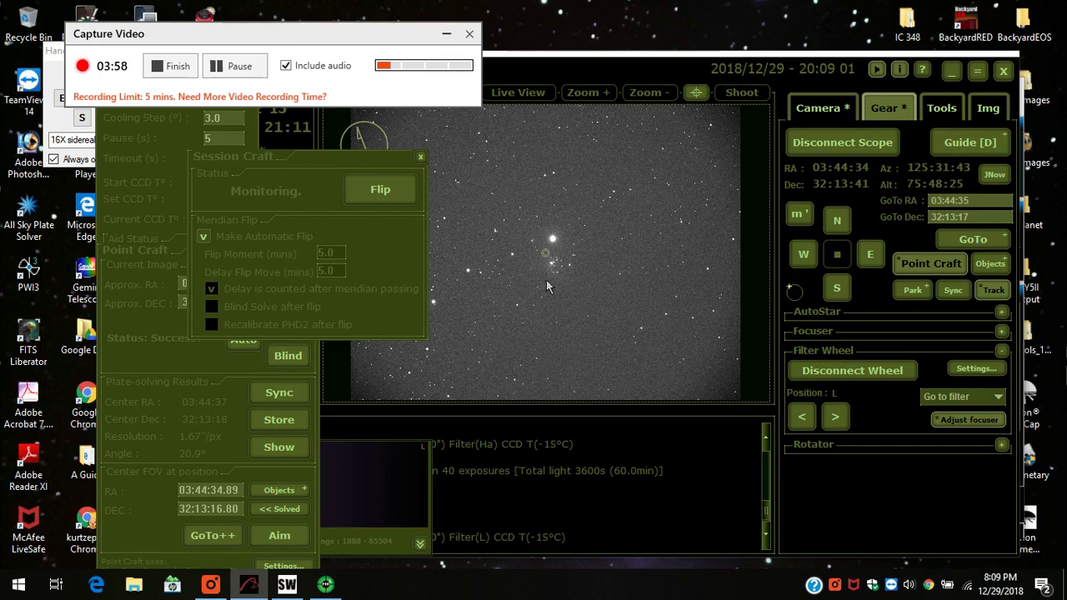
mouse_move(300, 160)
mouse_down()
mouse_move(166, 210)
mouse_move(154, 282)
mouse_up()
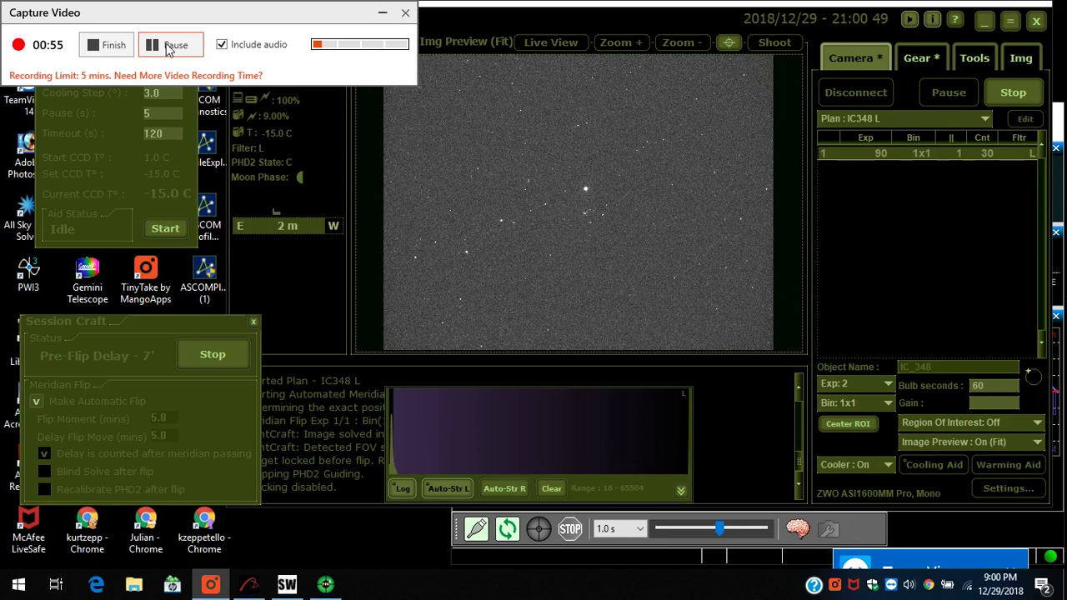
- Let Session Craft count the Pre-Flip Delay down to 55 seconds while the IC348 L plan runs
click(114, 47)
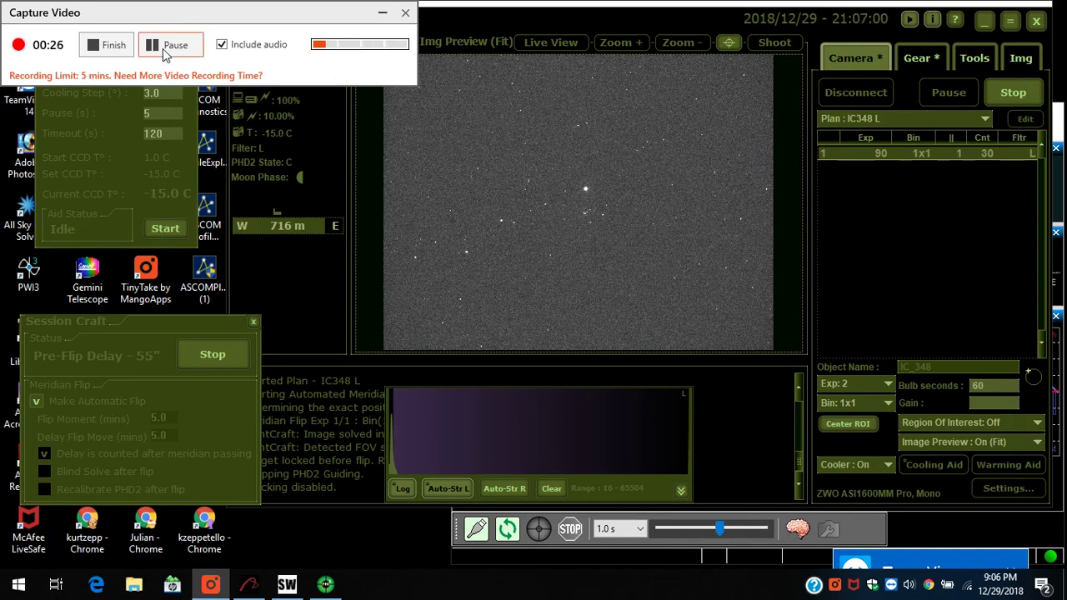
- Wait for the flip via GoTo to finish and Target Re-Centering to start, then bring PHD2 forward
click(164, 52)
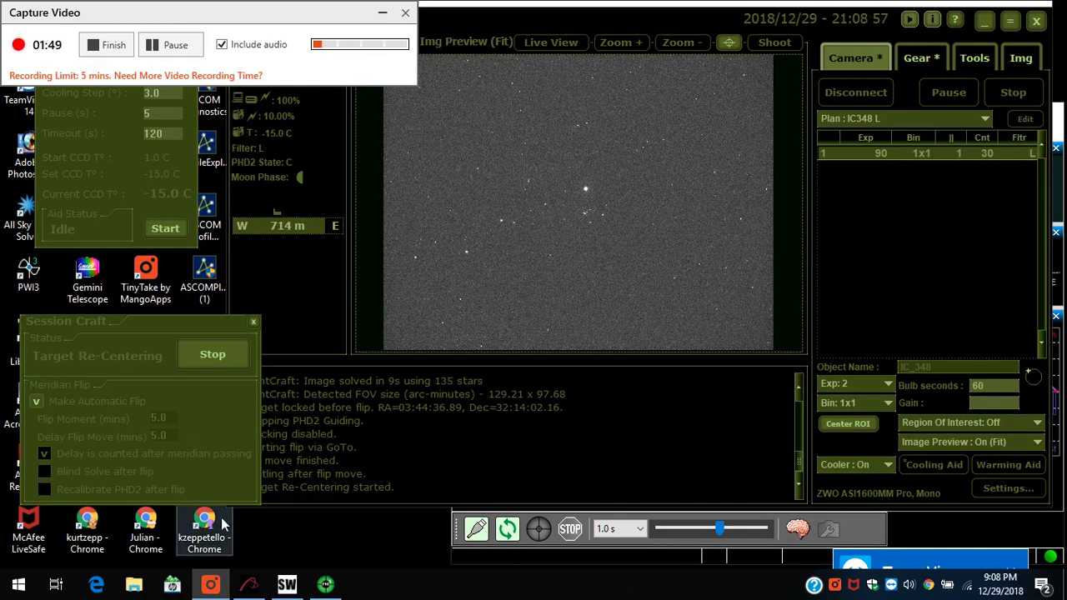
click(326, 586)
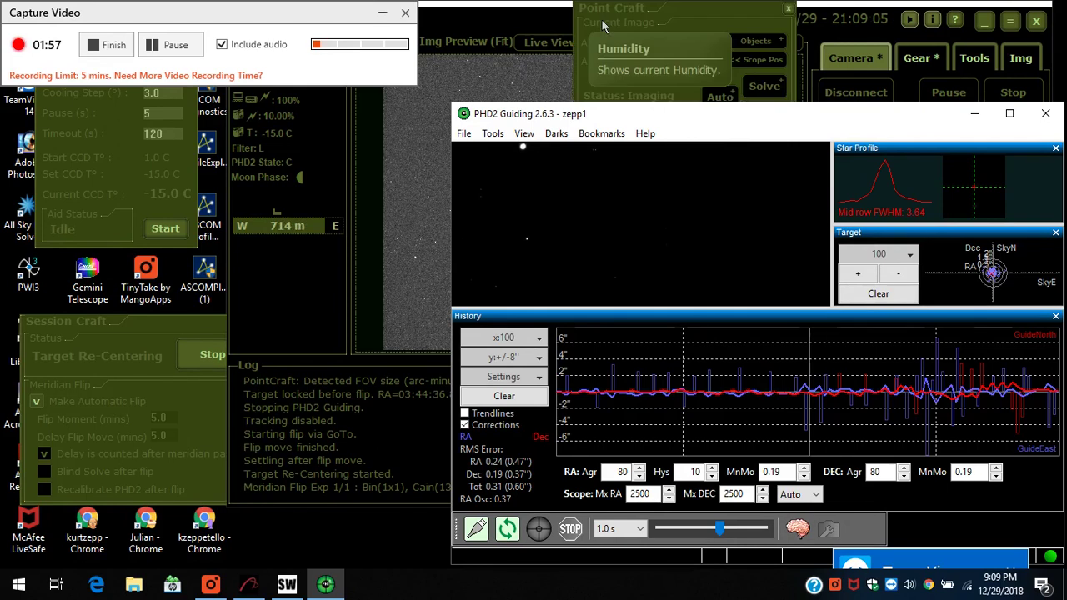
- Return to APT during re-centering, then reopen PHD2 once guiding restarts at 0.31 total RMS
click(480, 30)
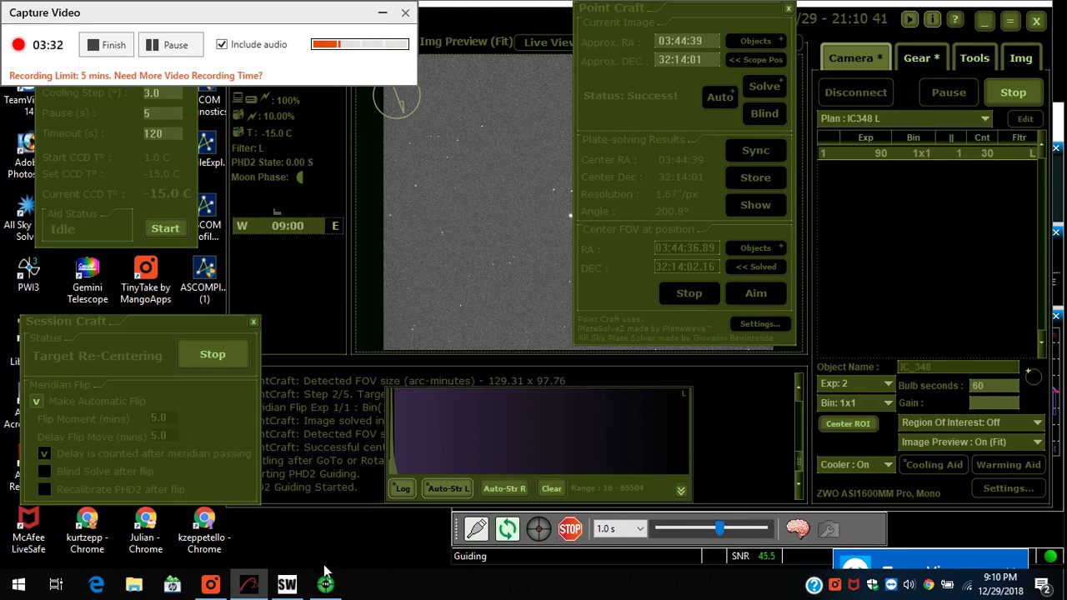
click(336, 538)
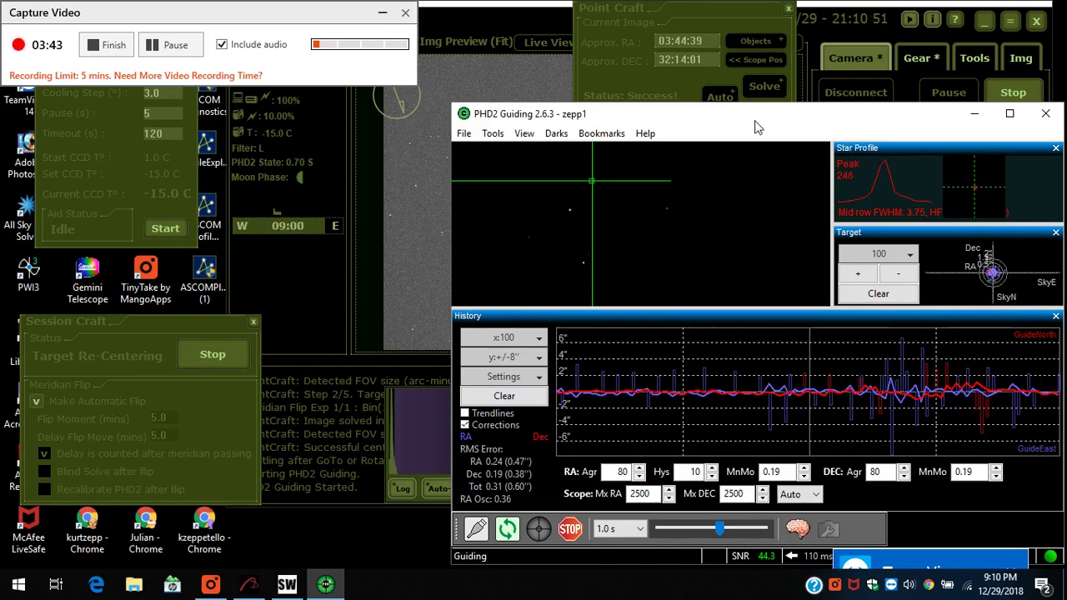
- Minimize PHD2, check APT's Gear and Camera tabs, then recheck guiding and hide PHD2 again
click(975, 117)
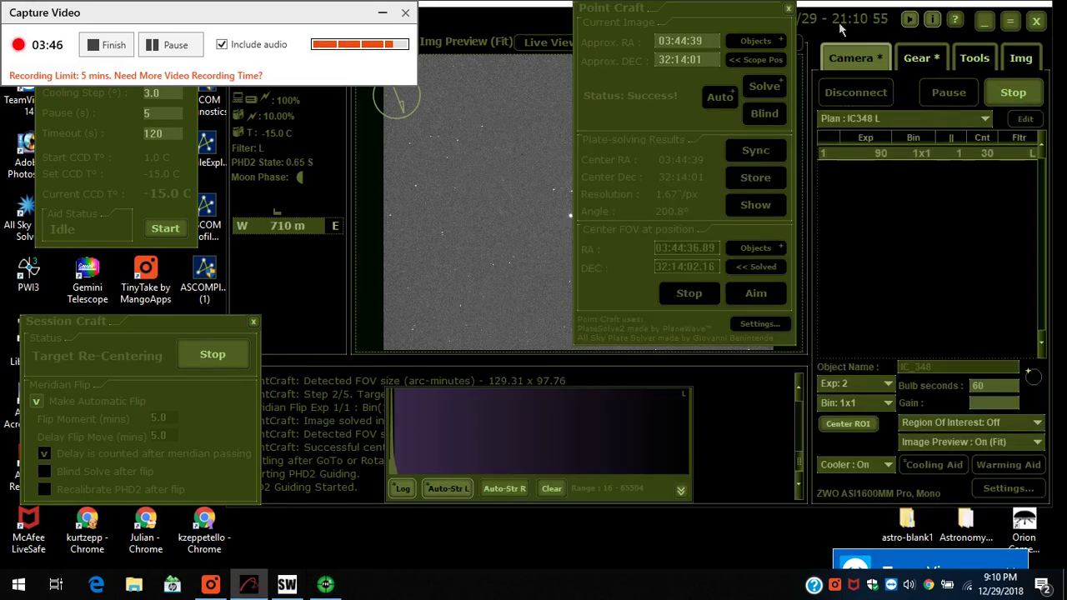
click(917, 60)
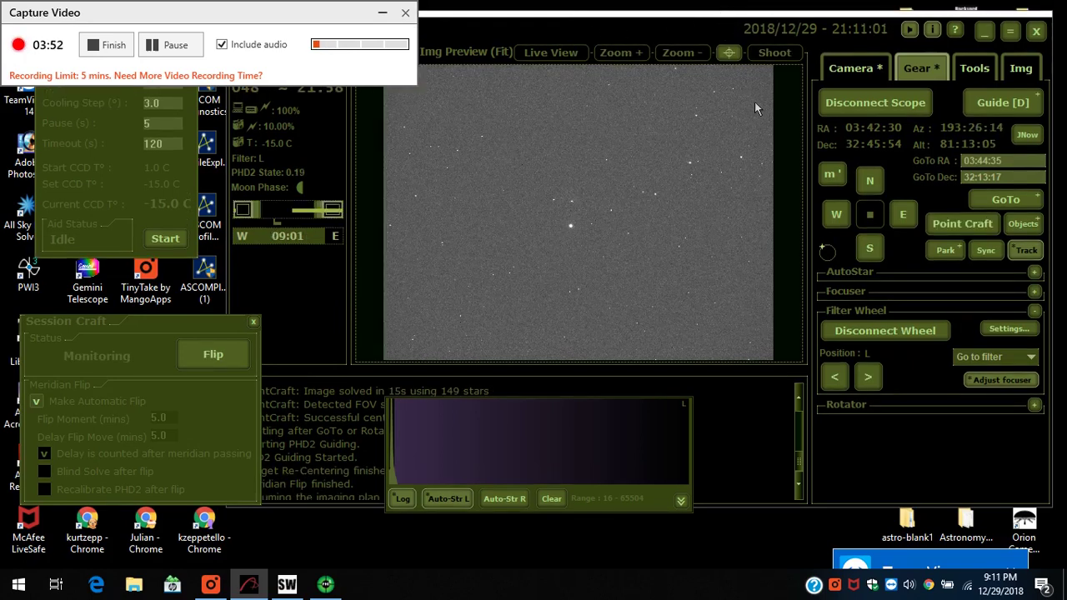
click(843, 70)
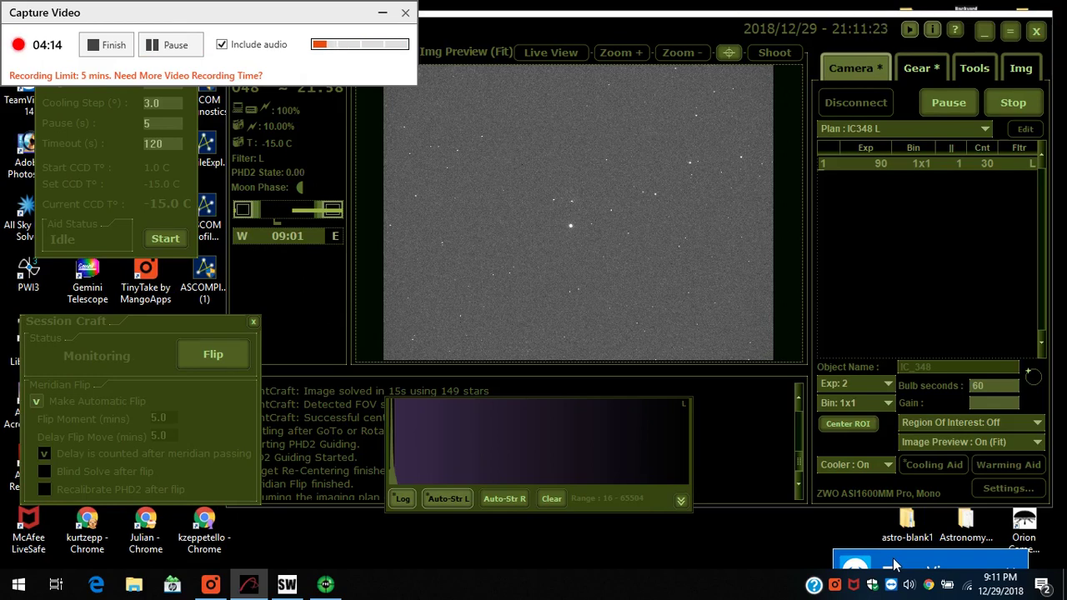
click(325, 584)
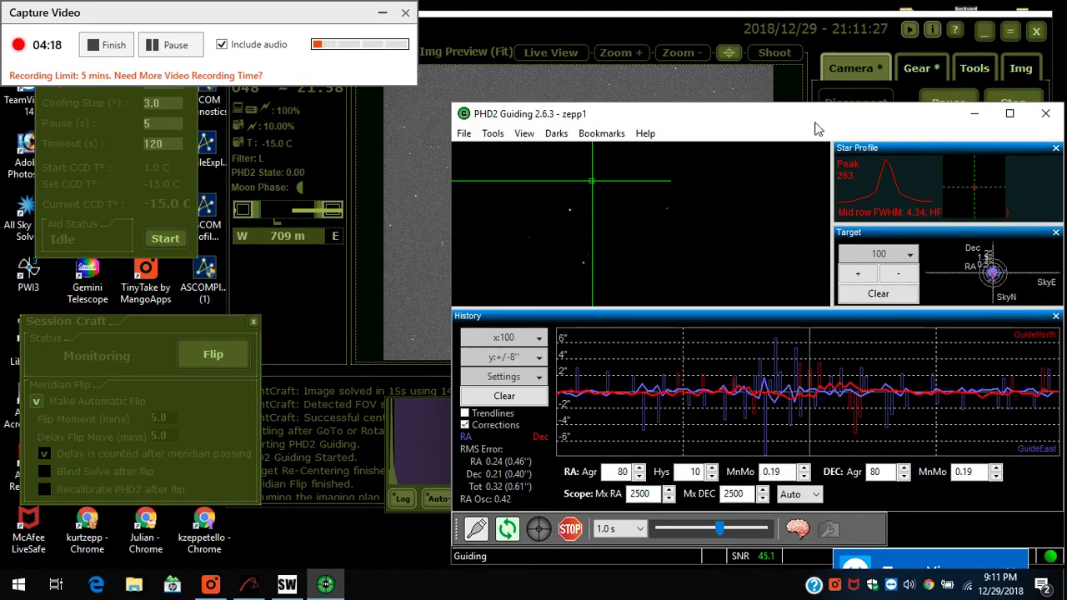
click(973, 114)
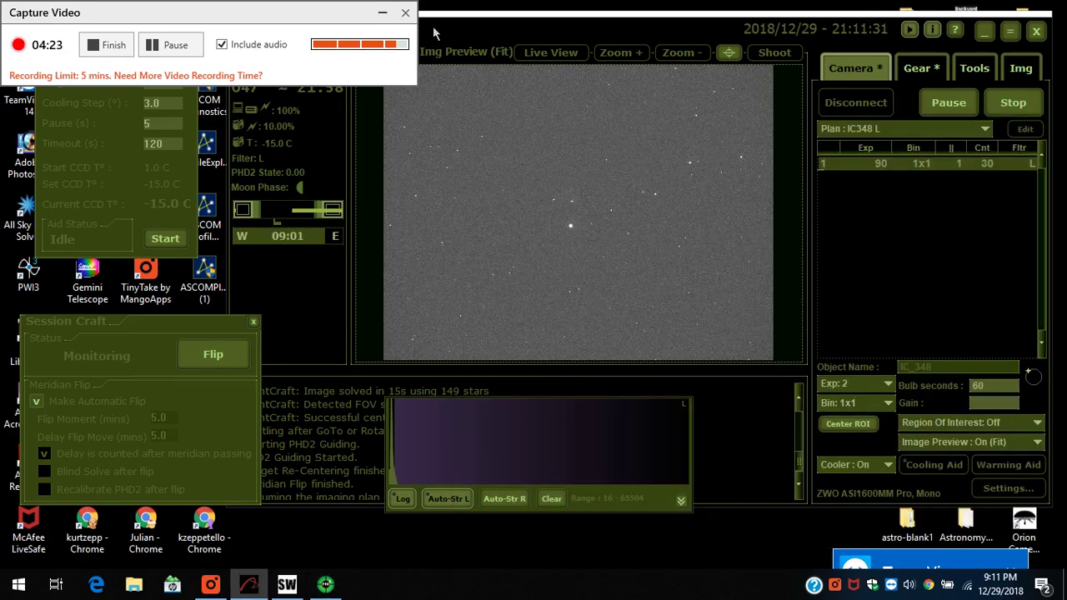
mouse_move(319, 16)
mouse_down()
mouse_move(340, 185)
mouse_move(321, 151)
mouse_move(326, 73)
mouse_move(350, 146)
mouse_move(327, 45)
mouse_move(338, 38)
mouse_move(316, 28)
mouse_up()
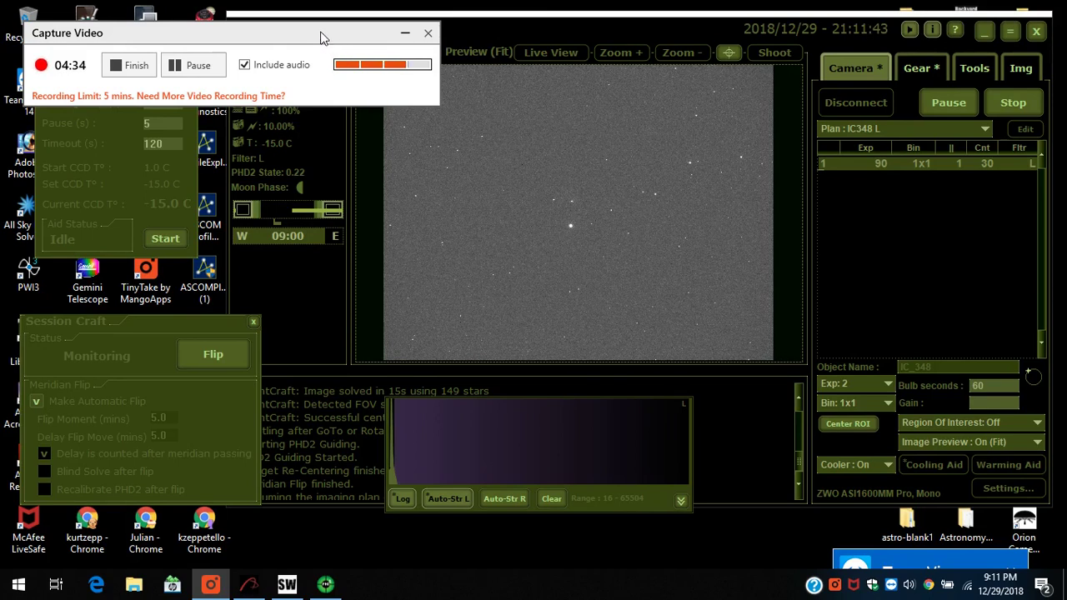
mouse_move(321, 37)
mouse_down()
mouse_move(329, 33)
mouse_move(318, 30)
mouse_up()
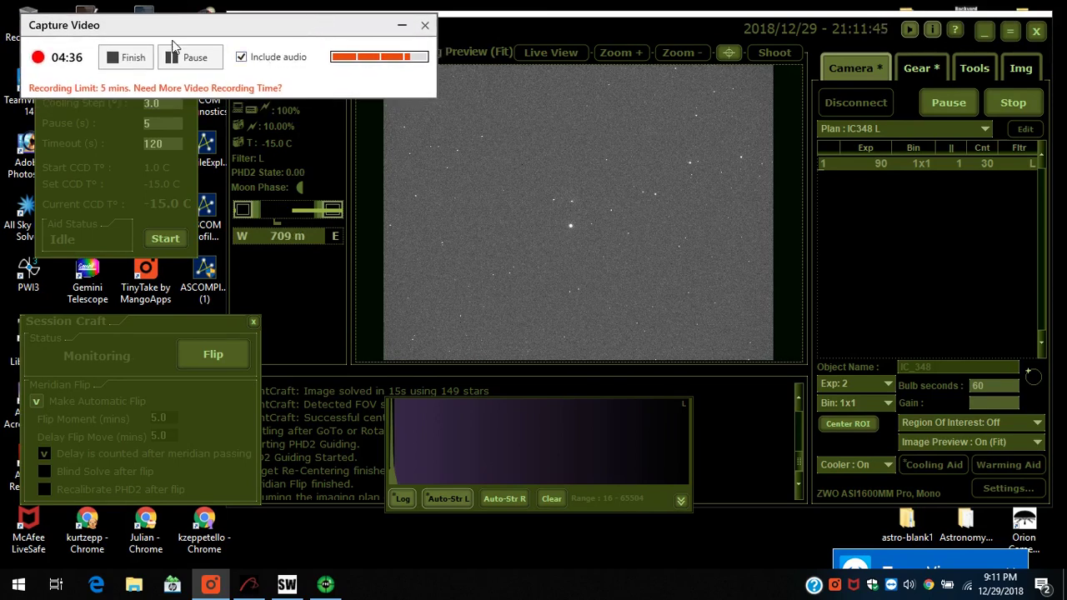